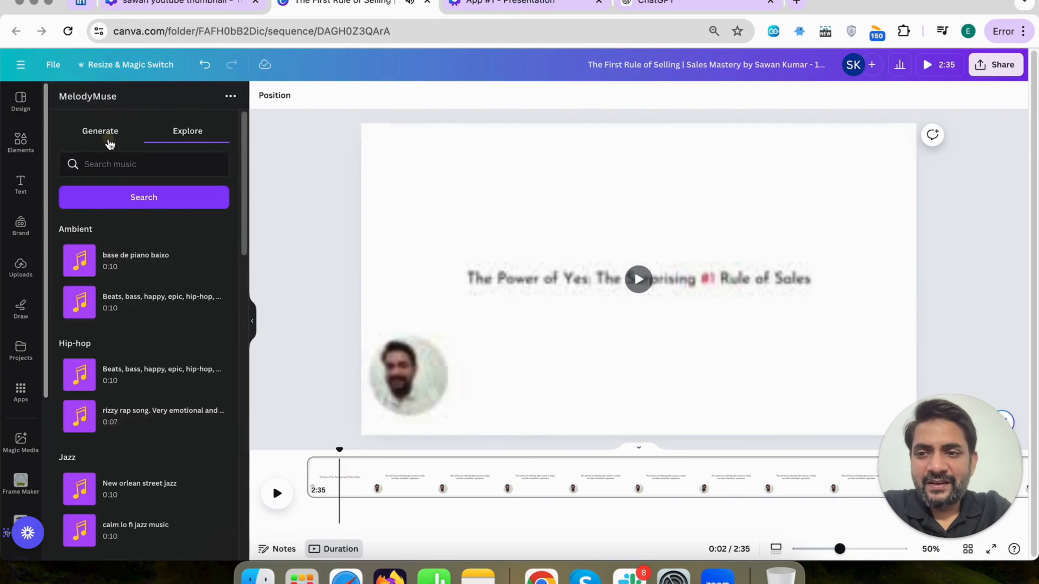
# Check MelodyMuse's Explore section, then return to Generate and start entering the music description
pyautogui.click(109, 143)
pyautogui.click(197, 132)
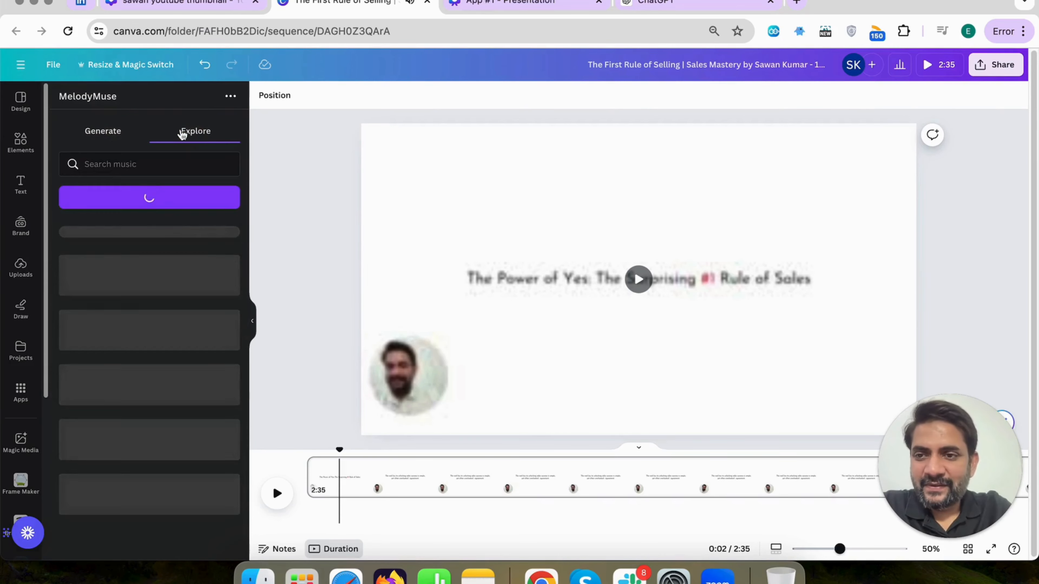
pyautogui.click(113, 134)
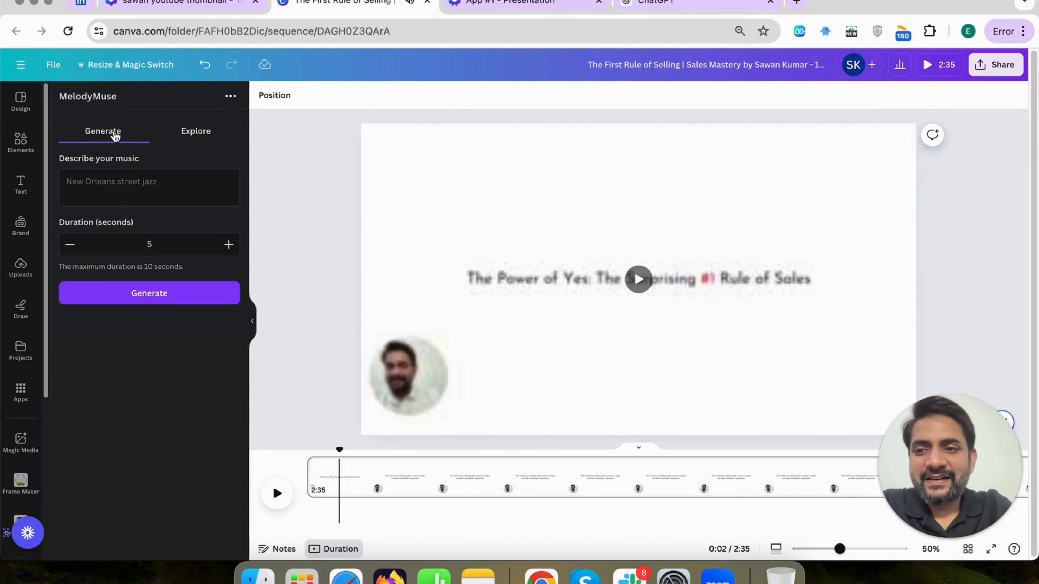
pyautogui.click(109, 186)
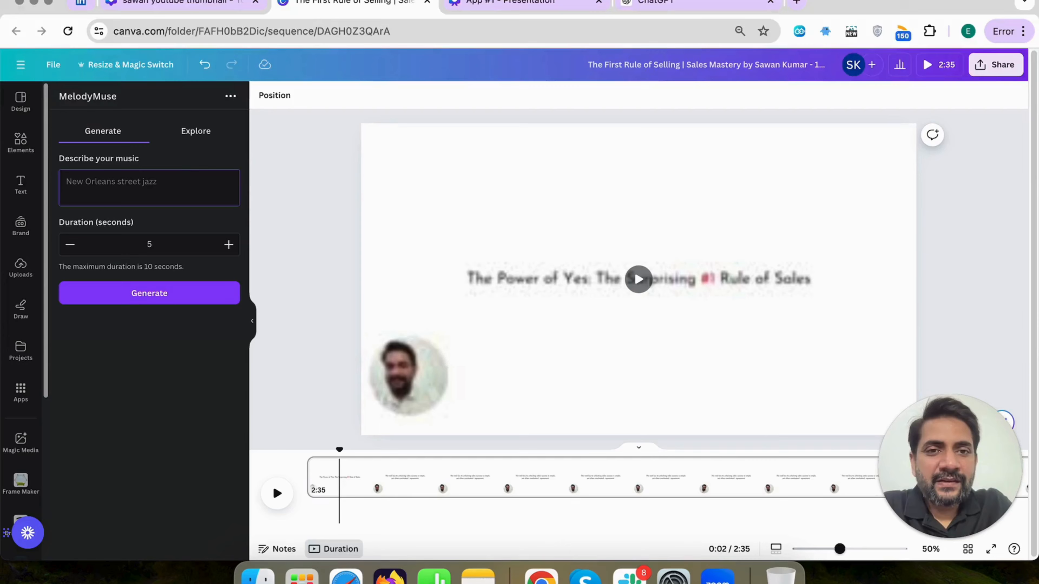
# Switch to ChatGPT and copy the Inspirational Quotes example, "The only way to do great work is to love what you do." – Steve Jobs
pyautogui.click(661, 6)
pyautogui.click(23, 69)
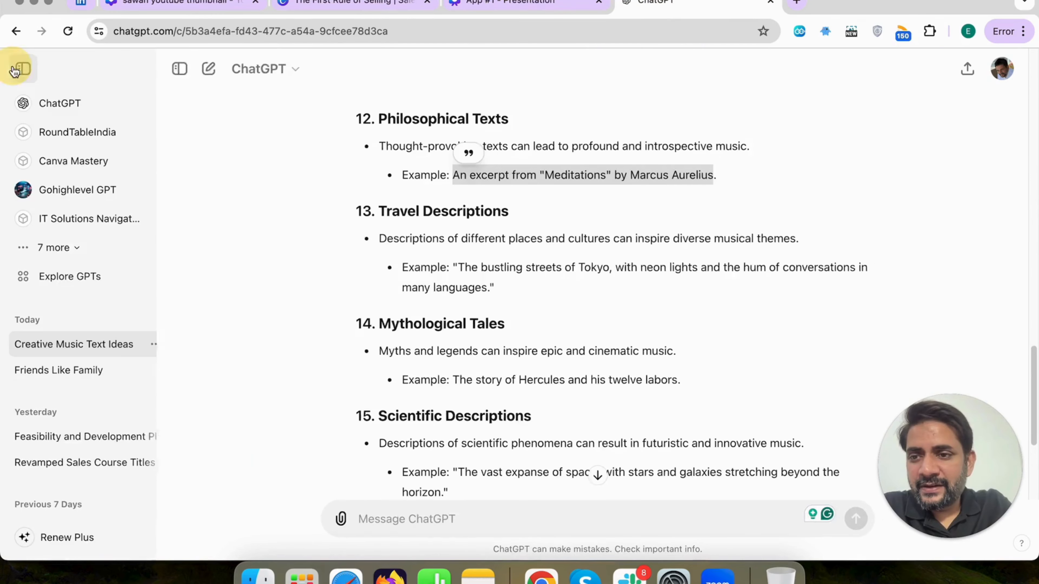
pyautogui.doubleClick(391, 261)
pyautogui.scroll(15, 390, 258)
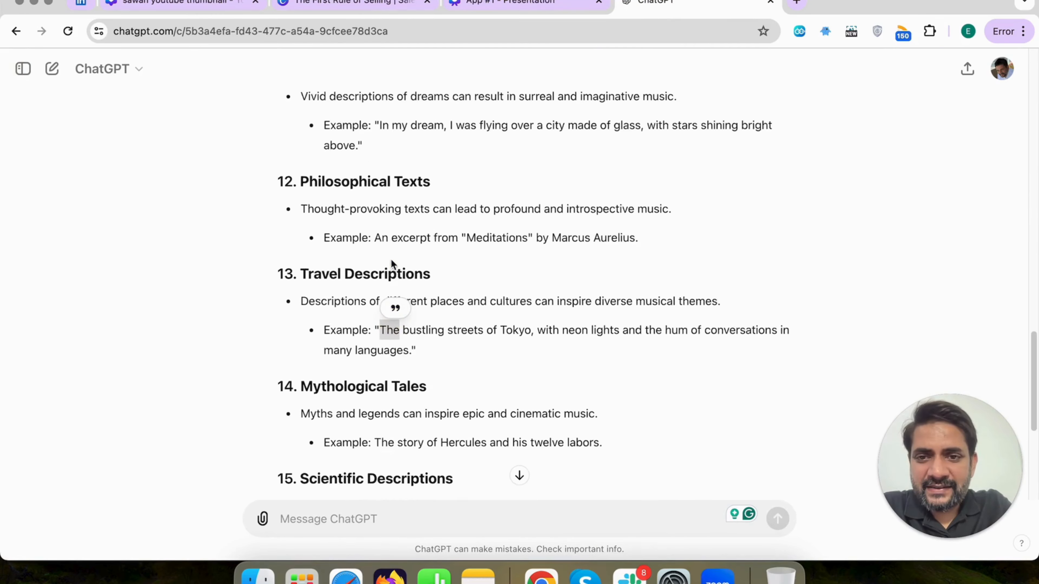
pyautogui.scroll(6, 391, 259)
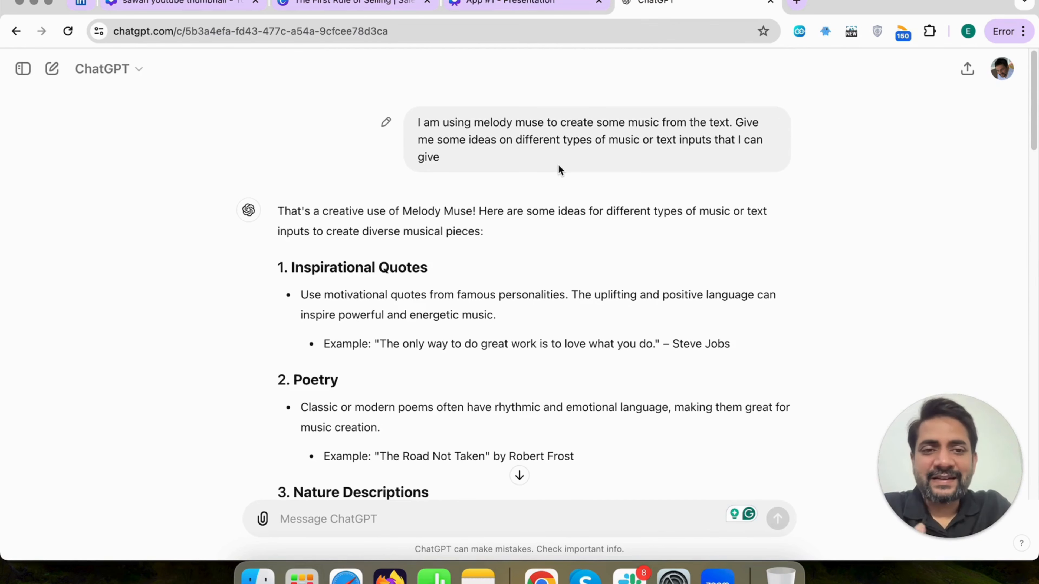
pyautogui.scroll(-3, 559, 166)
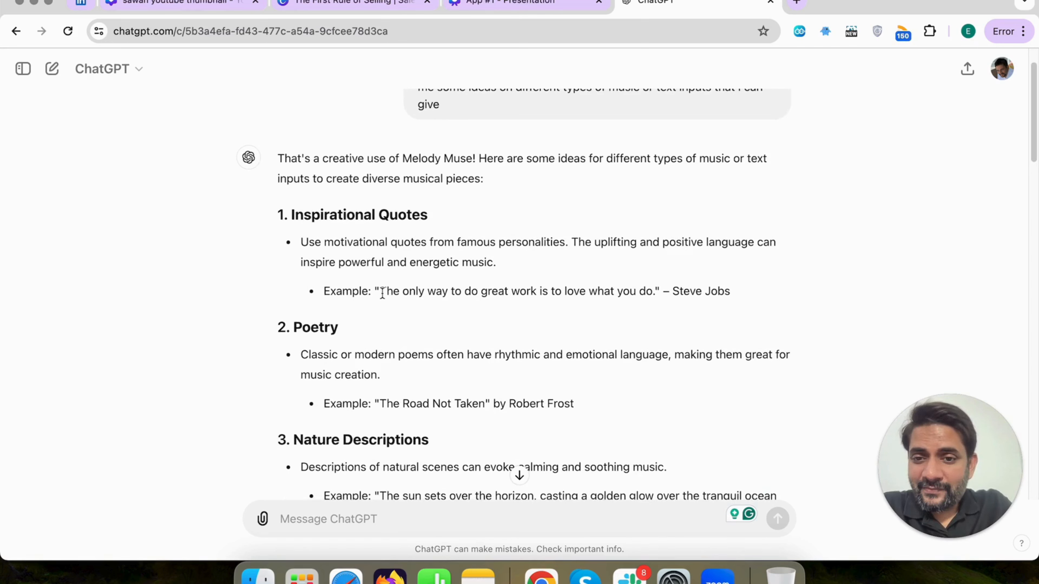
pyautogui.moveTo(380, 291); pyautogui.dragTo(731, 296)
pyautogui.press('super+c')
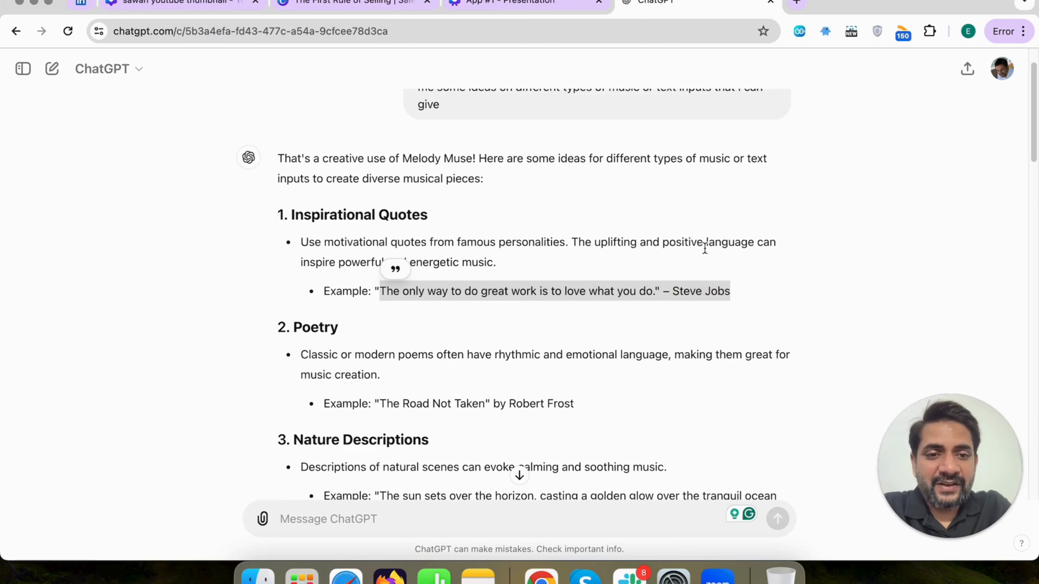
pyautogui.scroll(-1, 652, 246)
pyautogui.click(610, 255)
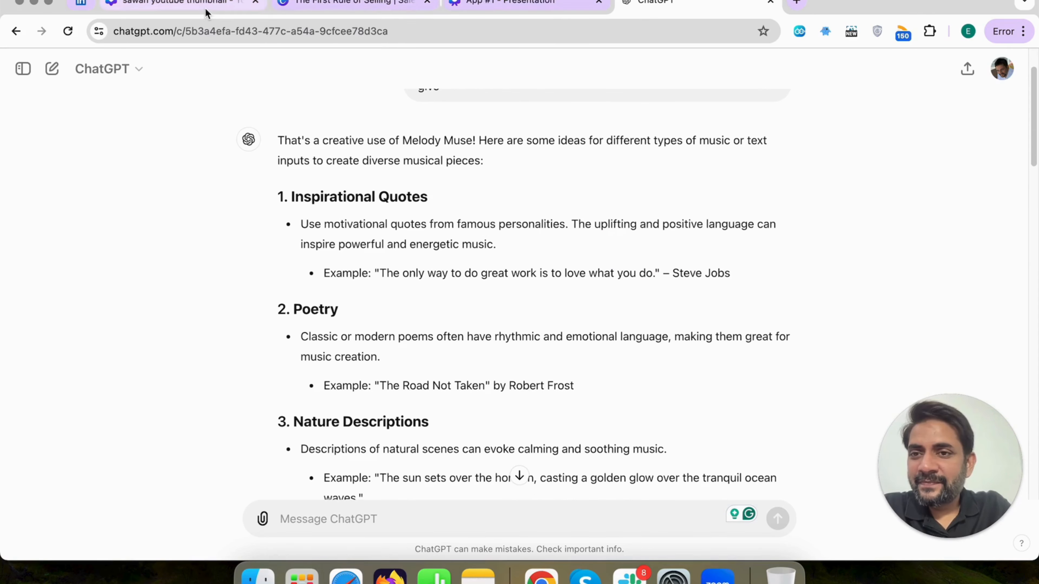
# Return to the sales video in Canva and paste the copied Steve Jobs quote as MelodyMuse's music description
pyautogui.click(509, 3)
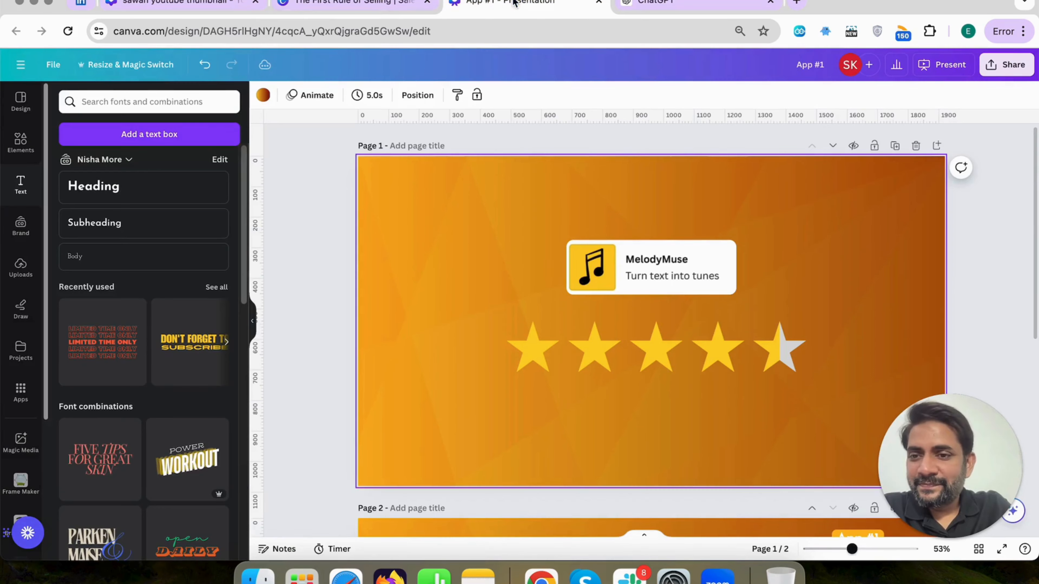
pyautogui.click(207, 5)
pyautogui.click(317, 8)
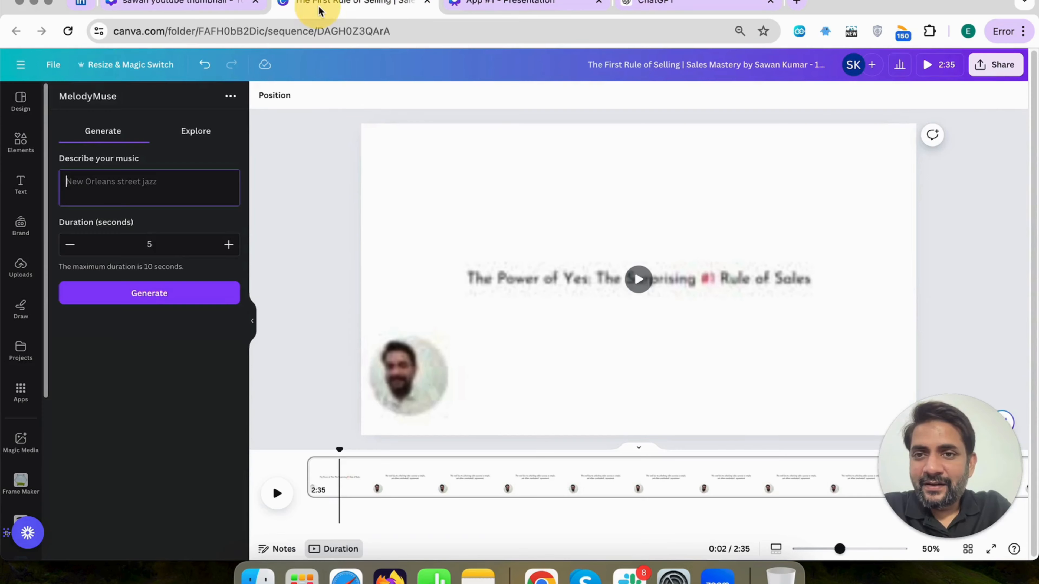
pyautogui.click(141, 185)
pyautogui.press('super+v')
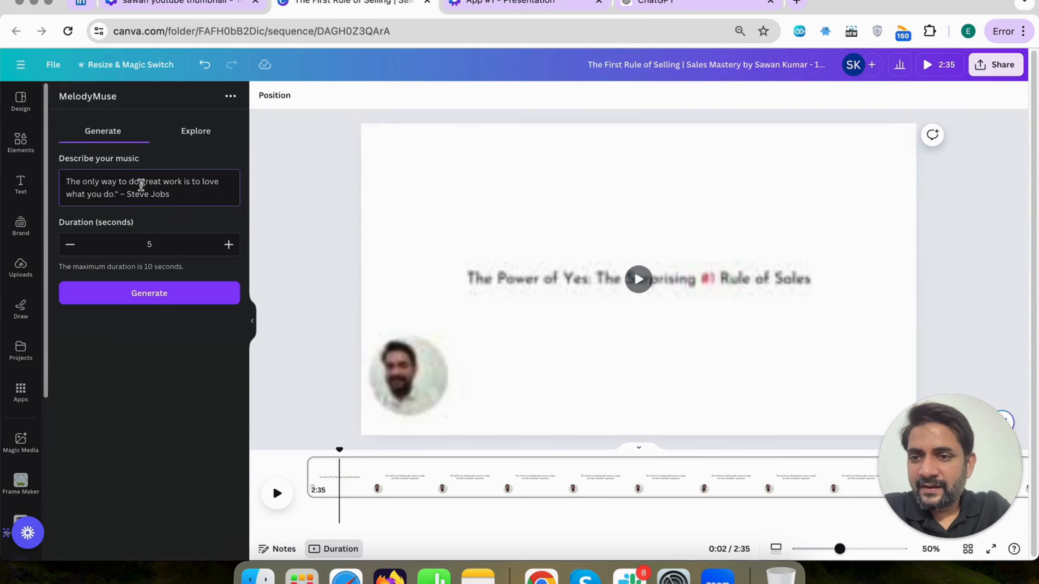
# Set the music duration to 10 seconds and generate the track
pyautogui.click(228, 245)
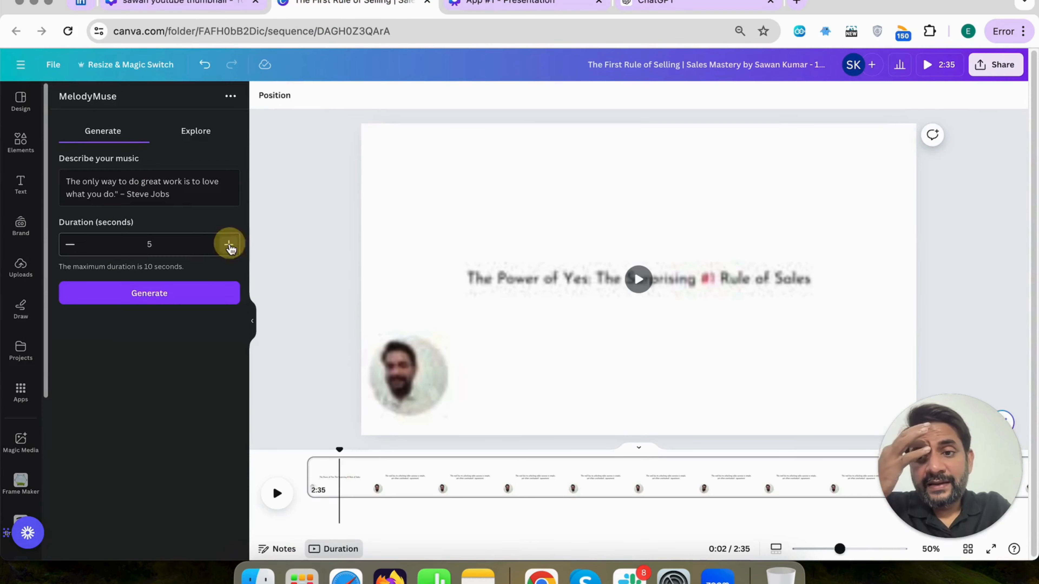
pyautogui.click(230, 246)
pyautogui.click(230, 246)
pyautogui.click(229, 246)
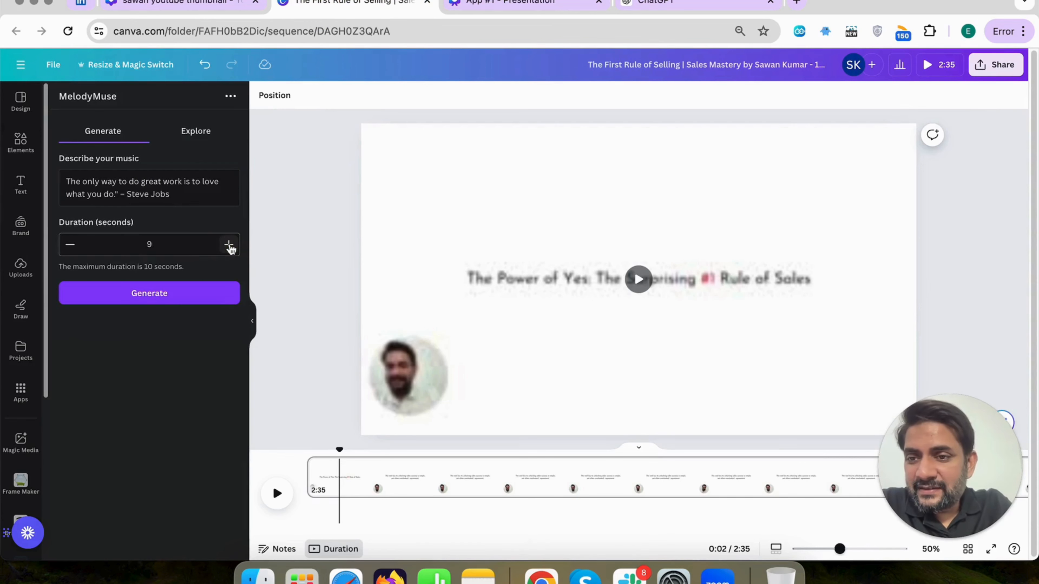
pyautogui.click(229, 246)
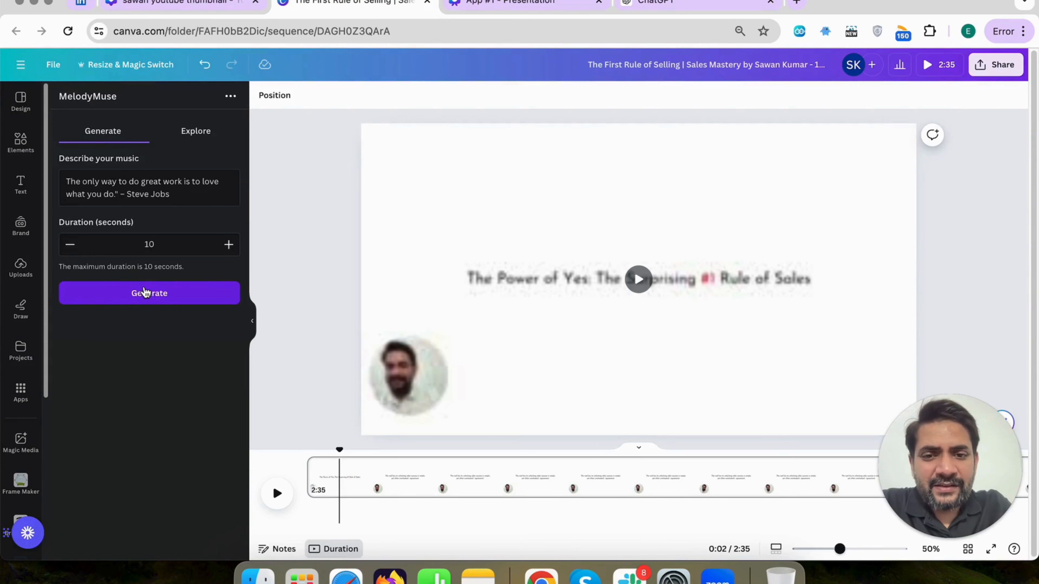
pyautogui.click(145, 292)
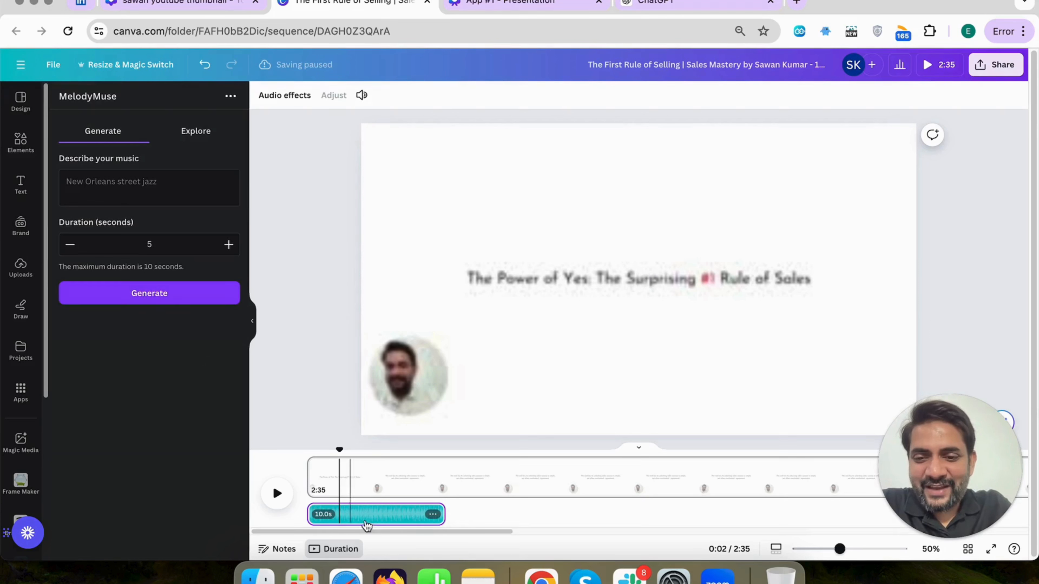
# Move the playhead to the start of the video and play back the generated music clip, then pause
pyautogui.click(341, 449)
pyautogui.moveTo(340, 449); pyautogui.dragTo(309, 444)
pyautogui.click(362, 511)
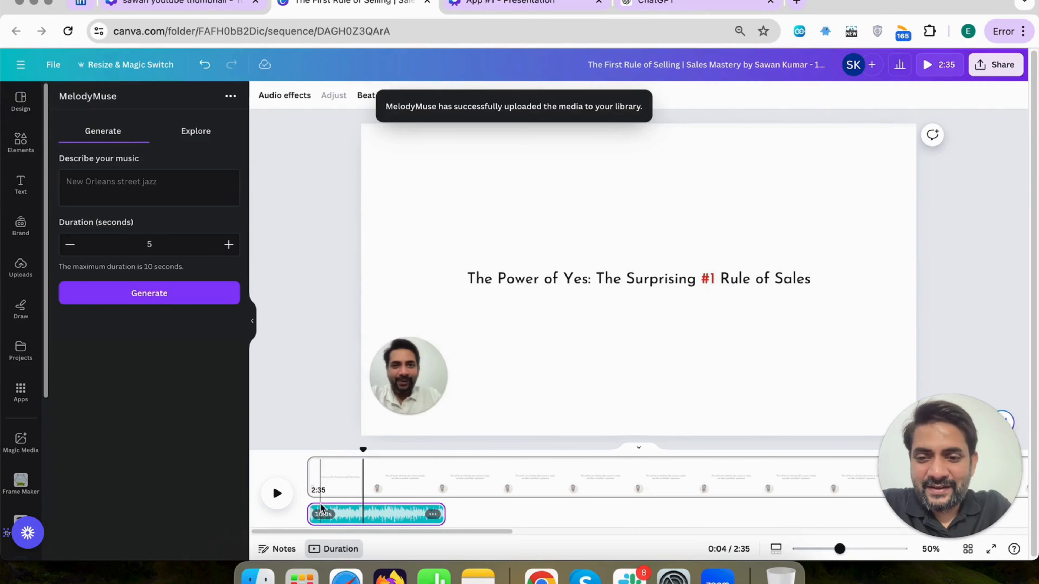
pyautogui.moveTo(363, 449); pyautogui.dragTo(307, 450)
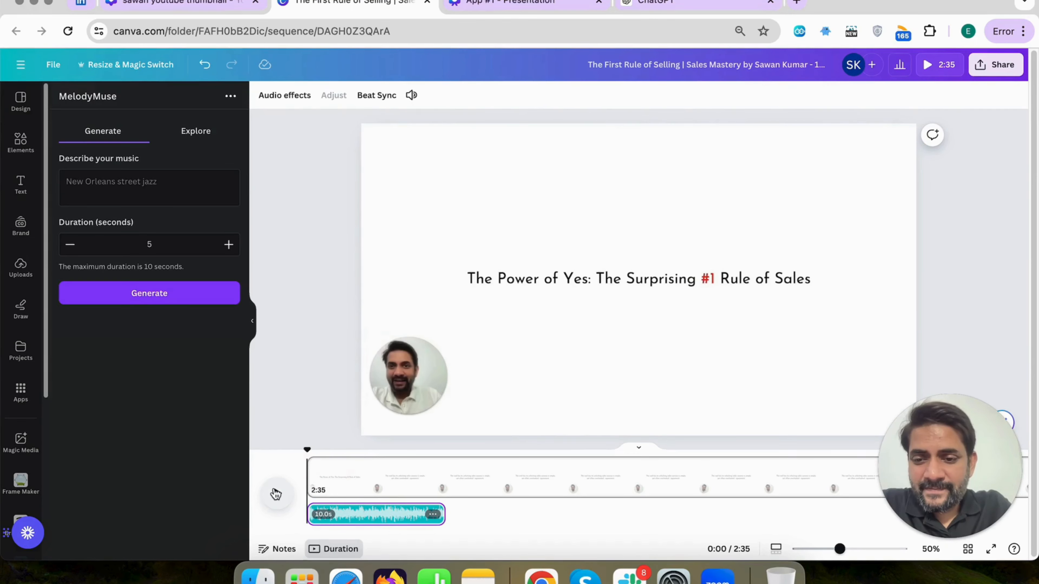
pyautogui.click(276, 494)
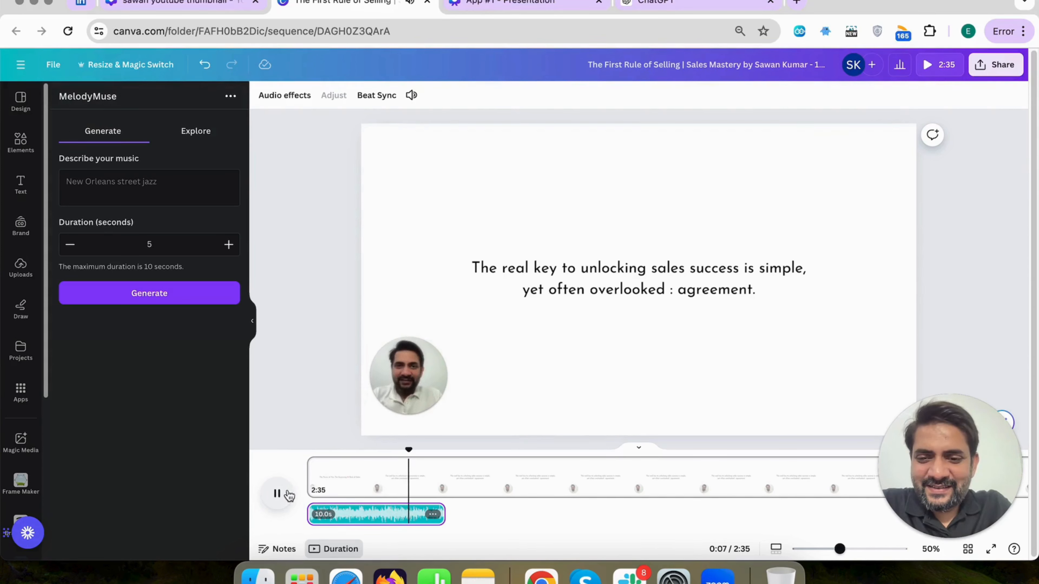
pyautogui.click(277, 494)
# Copy the Poetry example "The Road Not Taken" by Robert Frost from ChatGPT and try to generate 5-second music from it in MelodyMuse
pyautogui.click(703, 6)
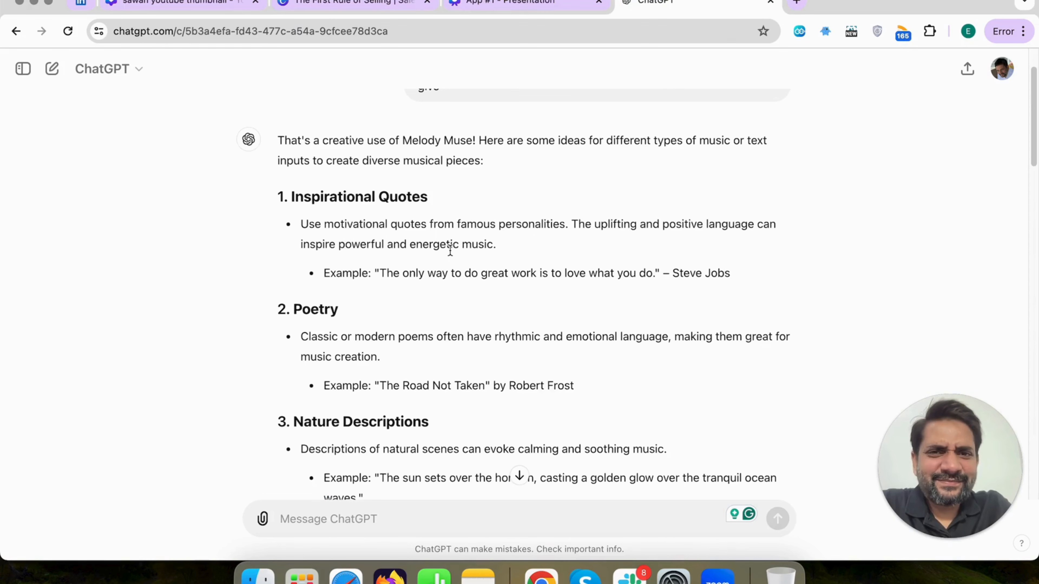
pyautogui.scroll(-2, 450, 249)
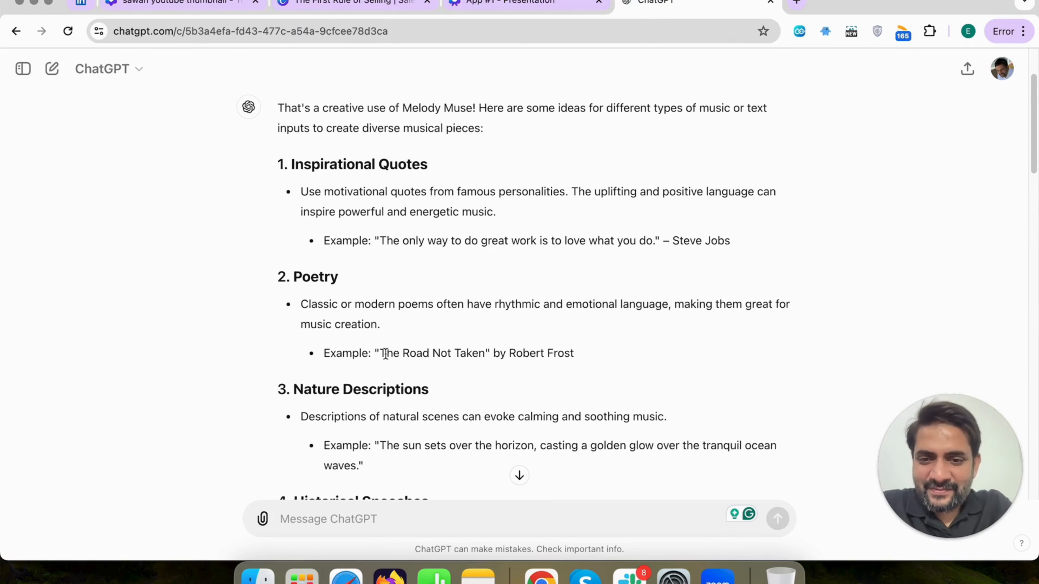
pyautogui.moveTo(379, 354); pyautogui.dragTo(578, 358)
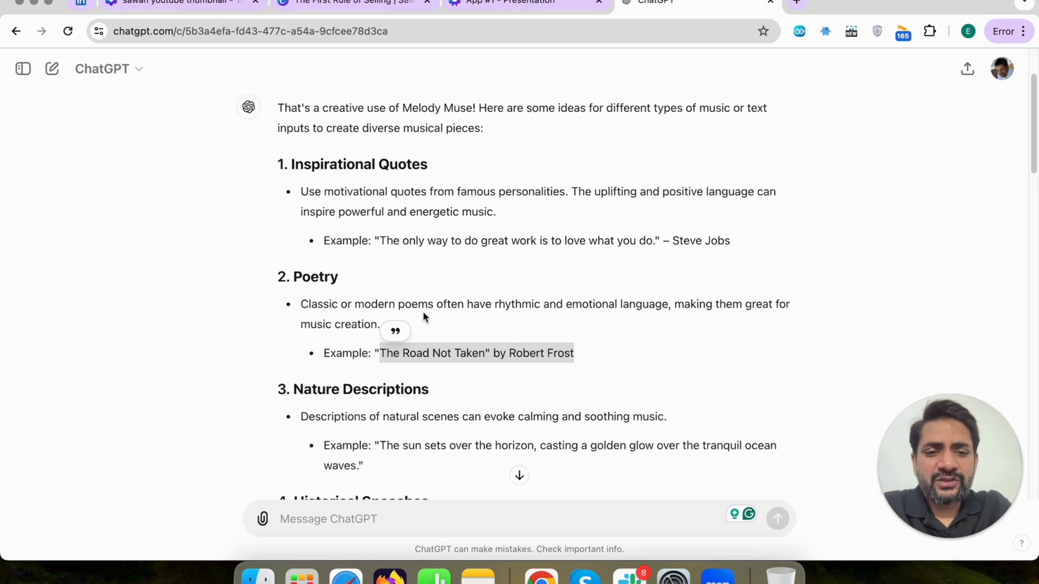
pyautogui.click(472, 312)
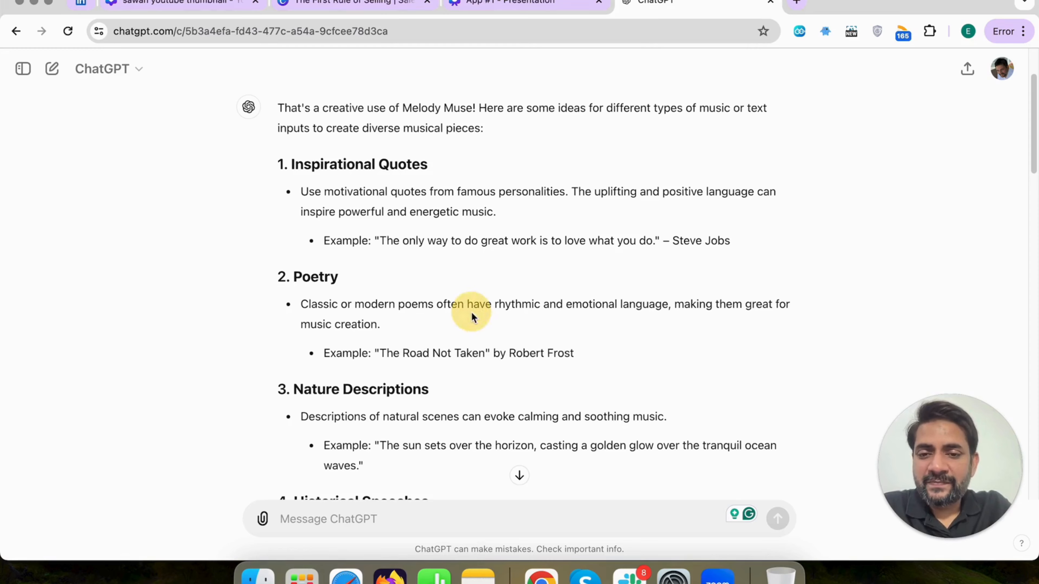
pyautogui.click(188, 5)
pyautogui.click(341, 8)
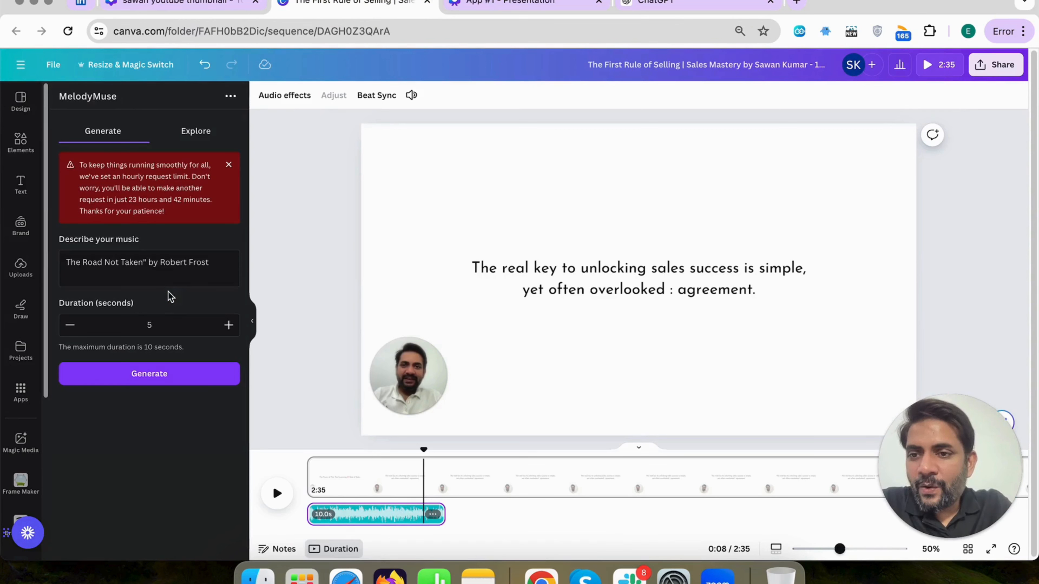
pyautogui.click(229, 165)
# Browse MelodyMuse's existing music through to the recently generated tracks
pyautogui.click(205, 139)
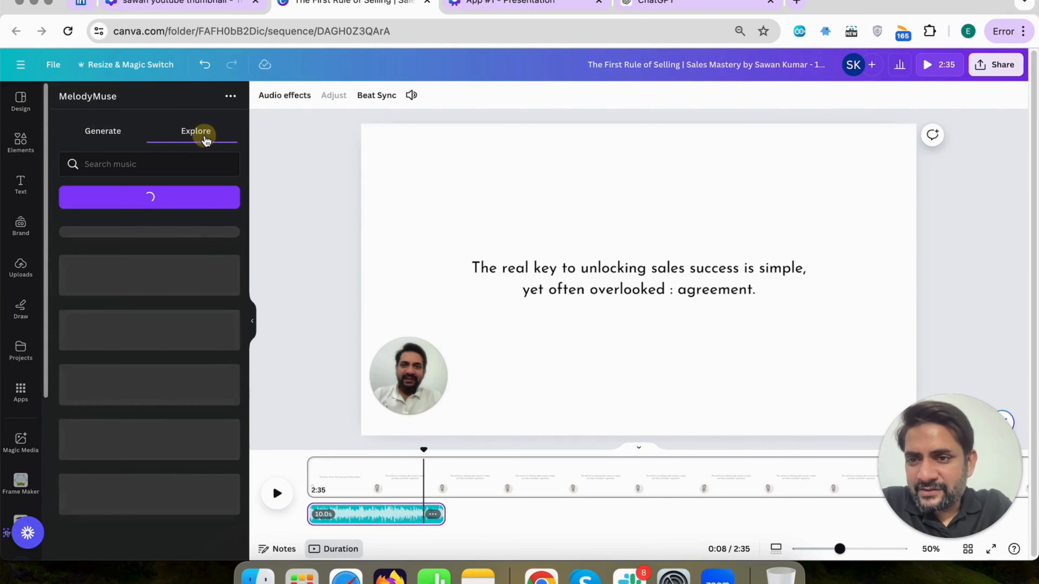
pyautogui.scroll(-5, 171, 306)
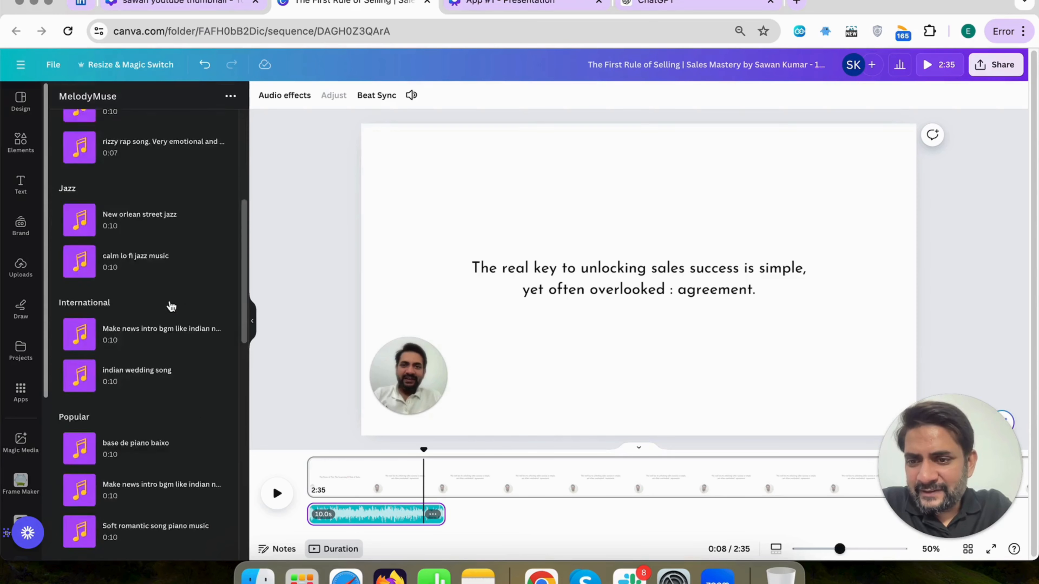
pyautogui.scroll(-8, 171, 306)
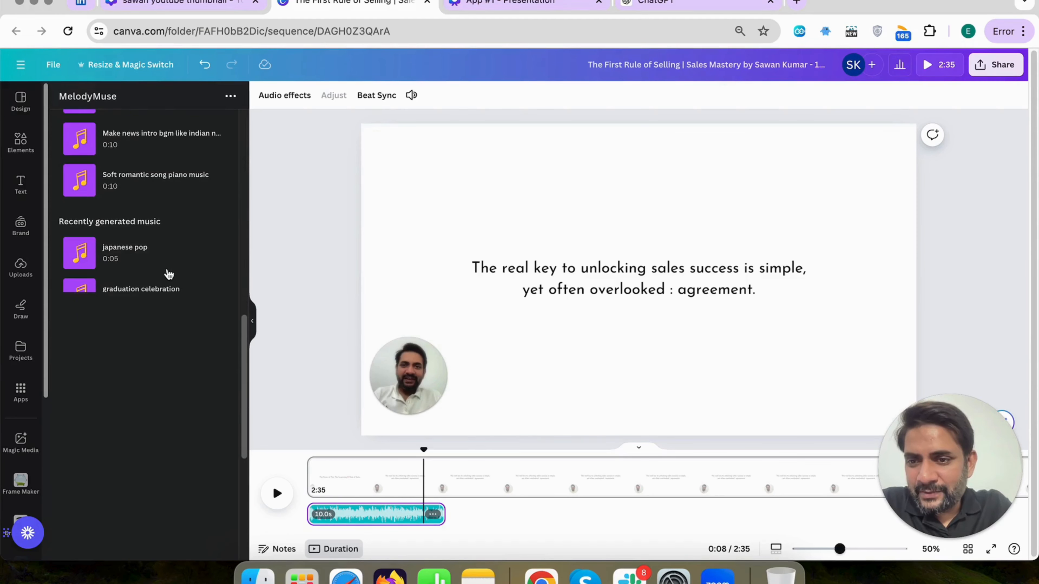
pyautogui.scroll(-3, 181, 221)
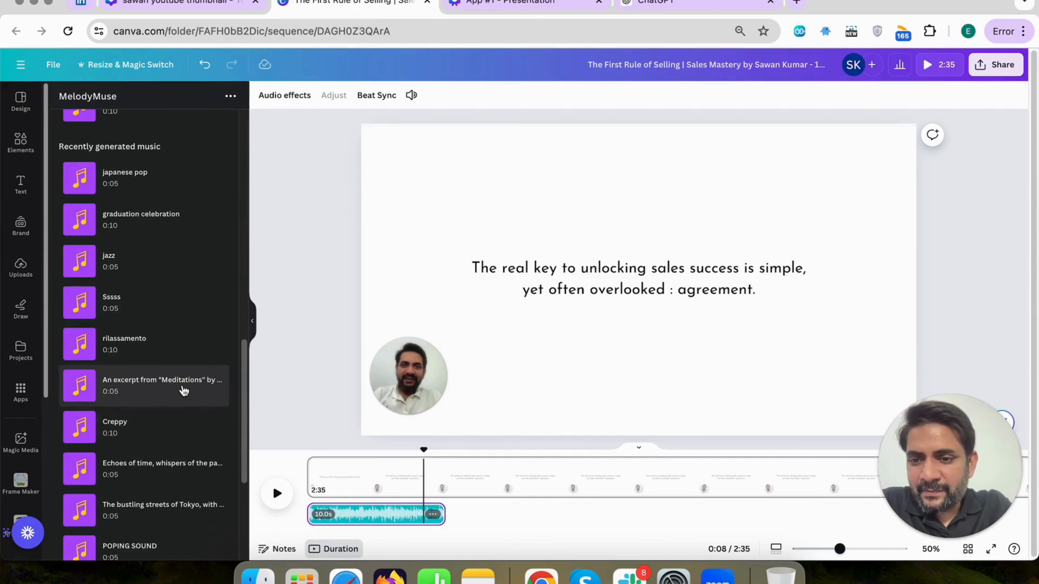
# Switch to ChatGPT and highlight the Philosophical Texts example, An excerpt from "Meditations" by Marcus Aurelius
pyautogui.click(665, 5)
pyautogui.scroll(-10, 578, 383)
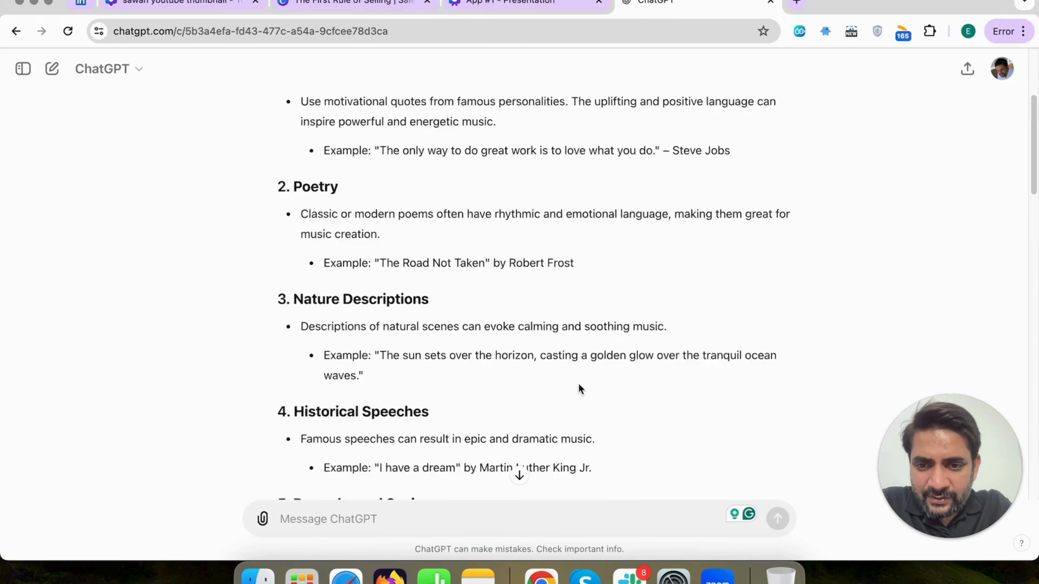
pyautogui.scroll(-10, 578, 383)
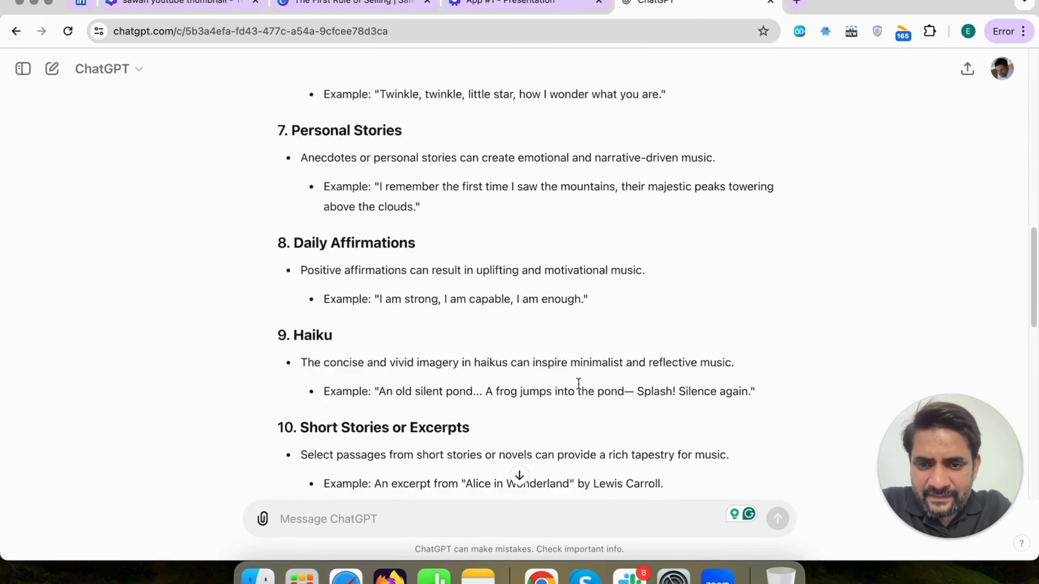
pyautogui.scroll(-4, 578, 383)
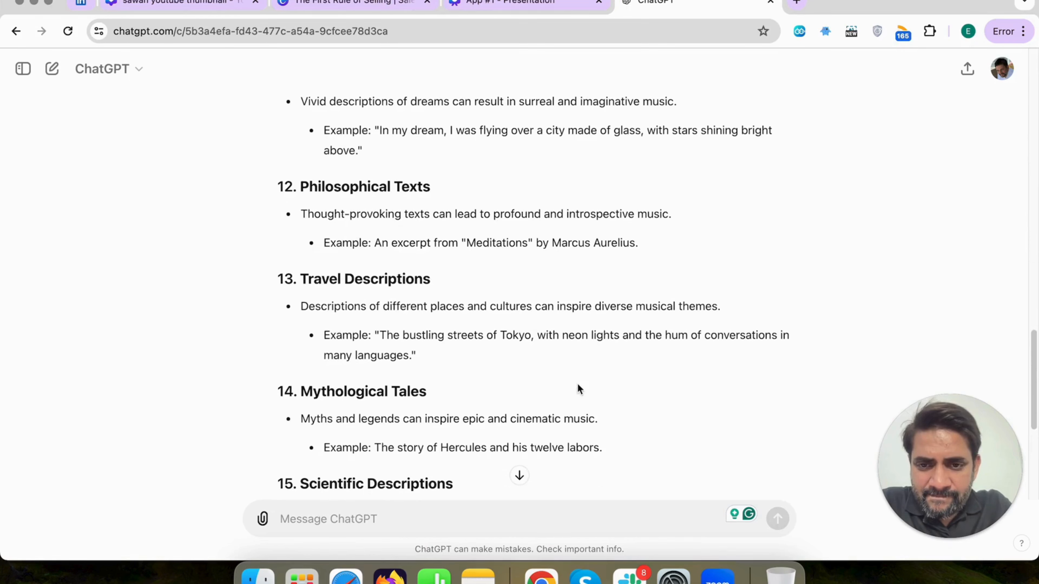
pyautogui.moveTo(375, 243); pyautogui.dragTo(627, 247)
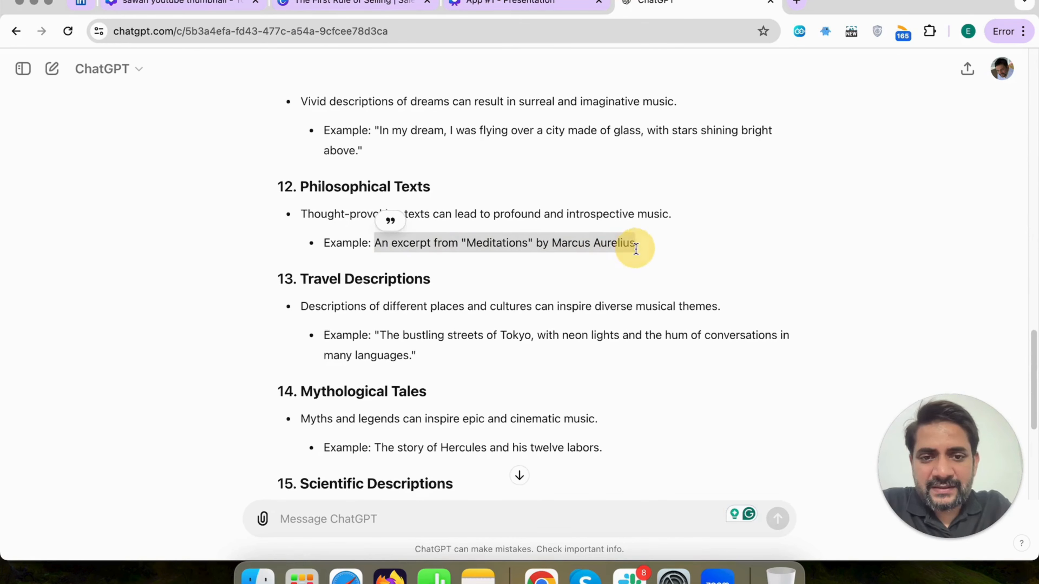
# Return to the sales video, add the recently generated "Meditations" excerpt track, and place it right after the first music clip on the timeline
pyautogui.click(326, 13)
pyautogui.click(131, 393)
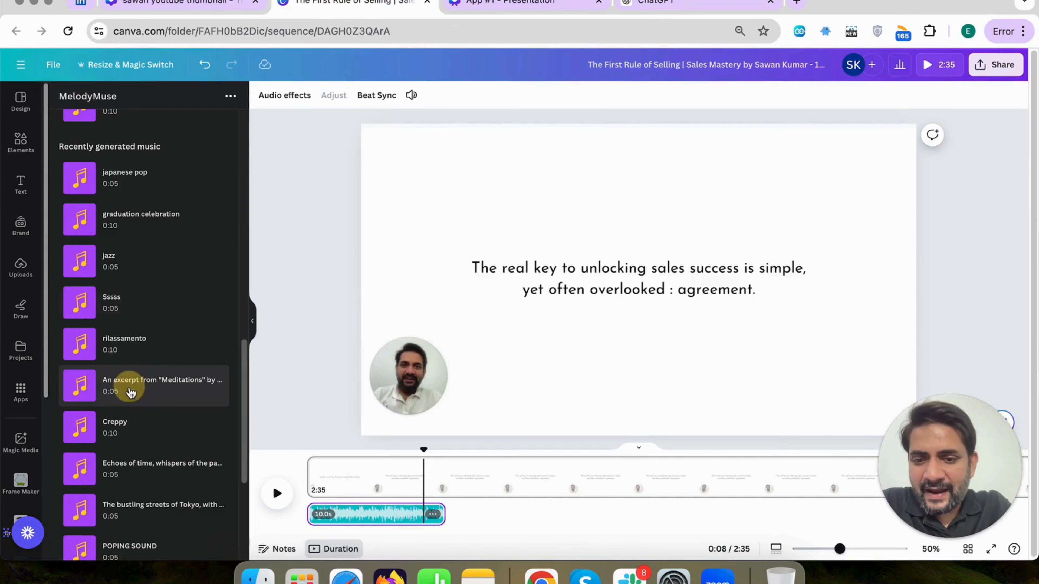
pyautogui.click(347, 504)
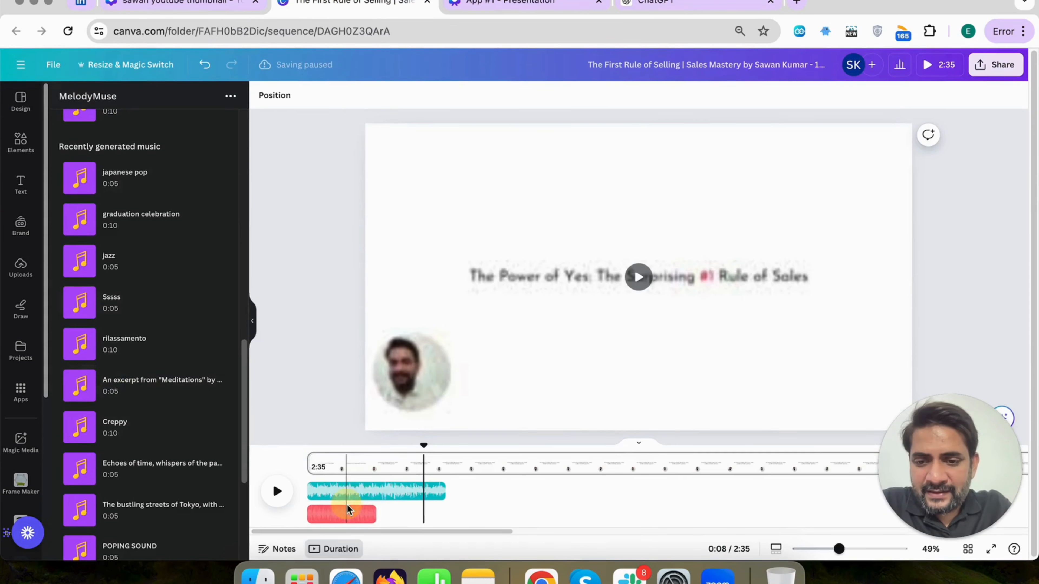
pyautogui.moveTo(347, 505); pyautogui.dragTo(487, 513)
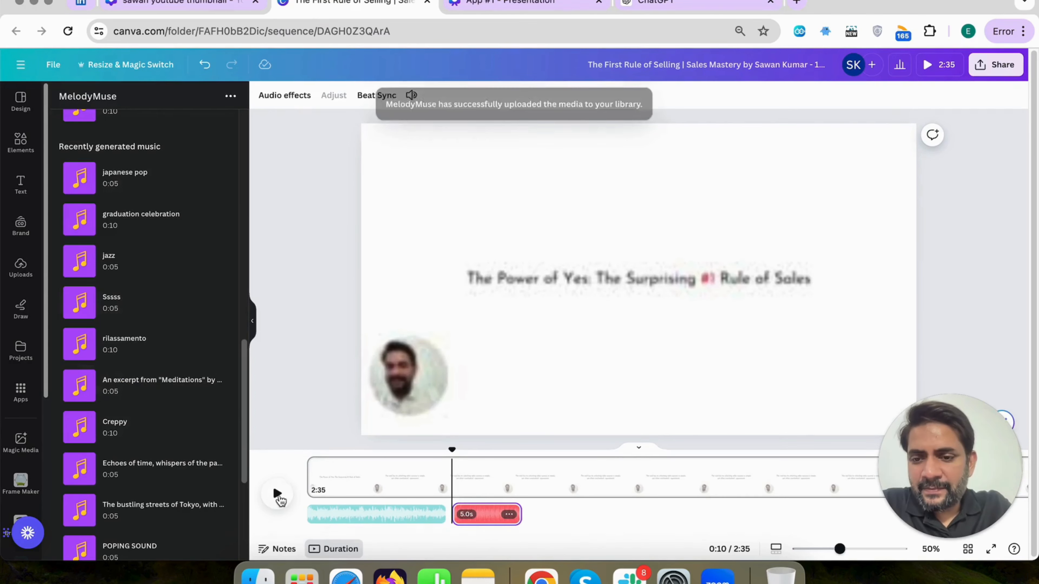
# Play the added "Meditations" clip, lower its volume to 31, and replay it from just before its start
pyautogui.click(278, 494)
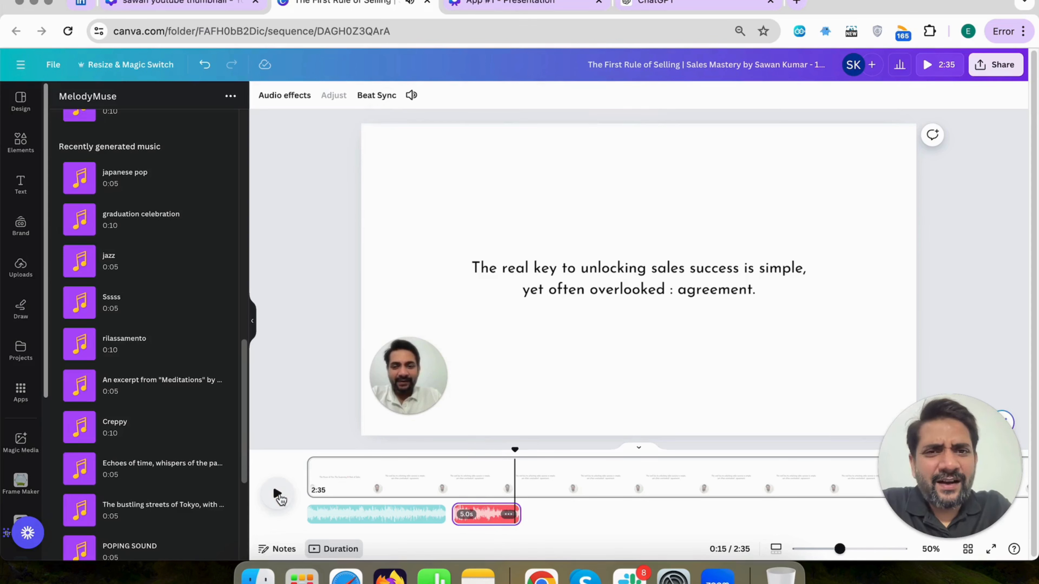
pyautogui.click(483, 491)
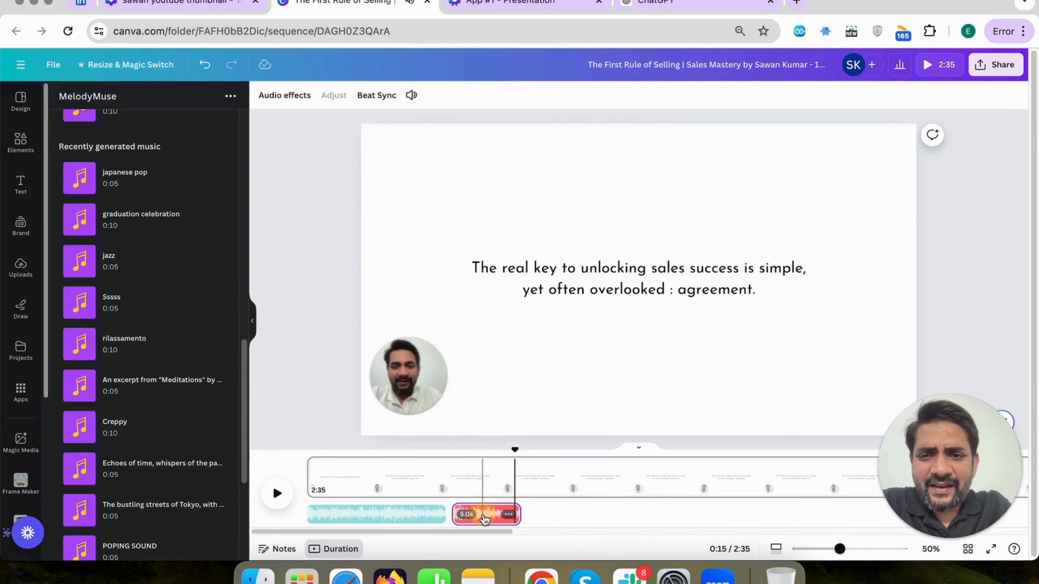
pyautogui.click(411, 96)
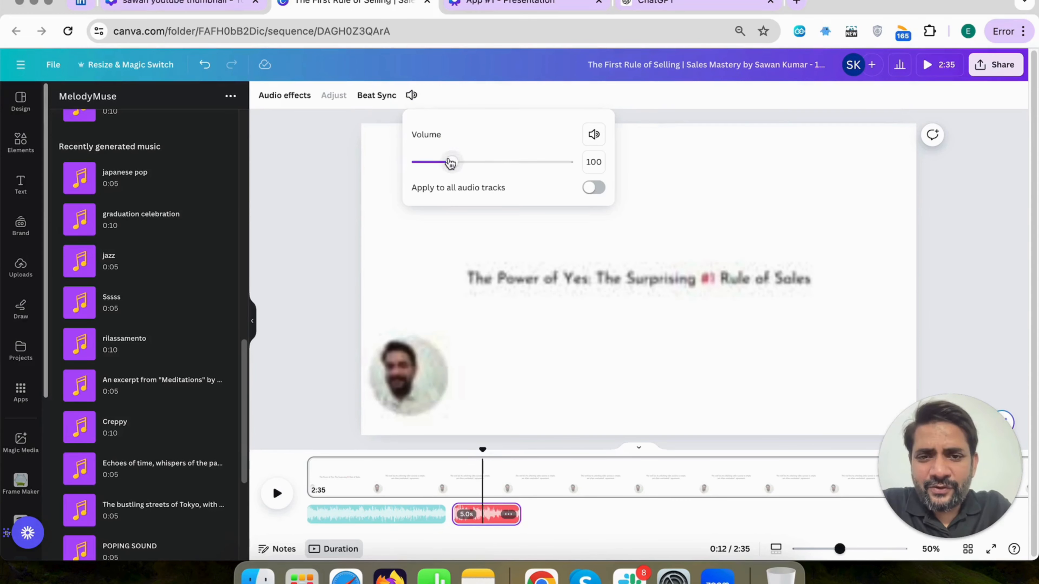
pyautogui.moveTo(450, 163); pyautogui.dragTo(438, 164)
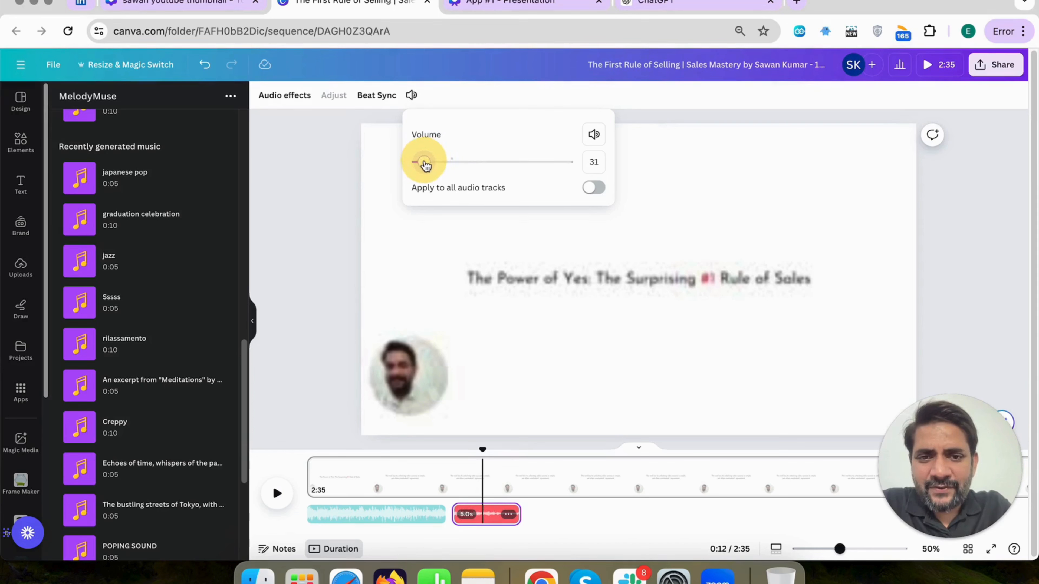
pyautogui.moveTo(483, 451); pyautogui.dragTo(448, 452)
pyautogui.click(286, 504)
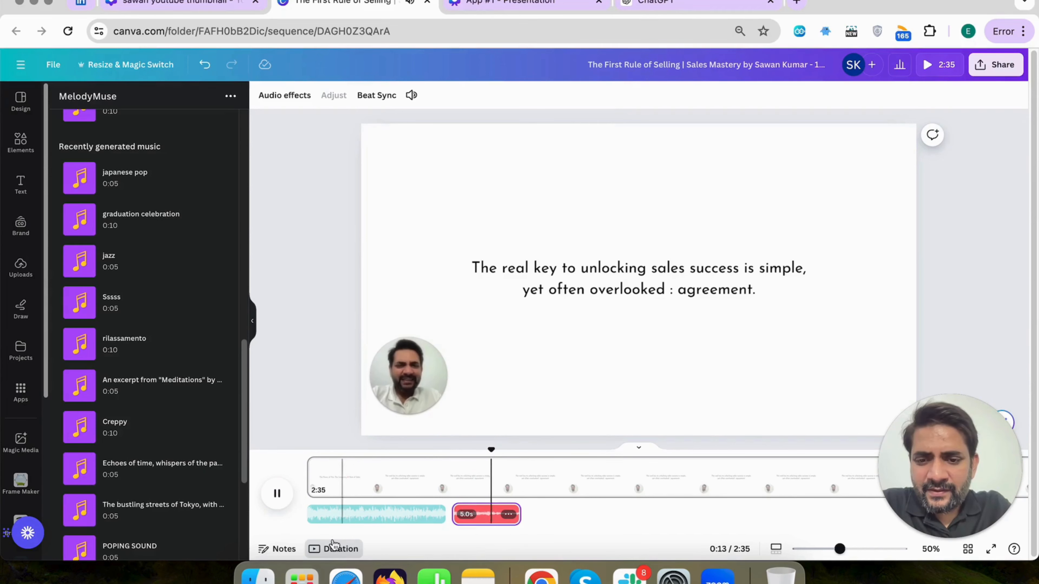
pyautogui.click(277, 493)
# Check the prompt examples in ChatGPT, and add the recently generated "Echoes of time" track to the sales video at about 0:25
pyautogui.click(671, 9)
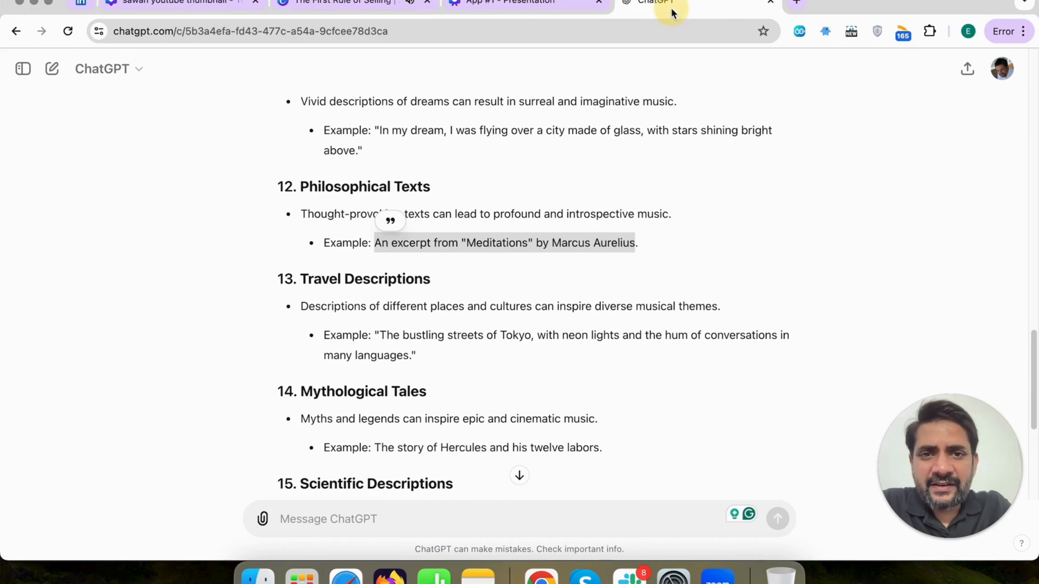
pyautogui.scroll(-2, 584, 282)
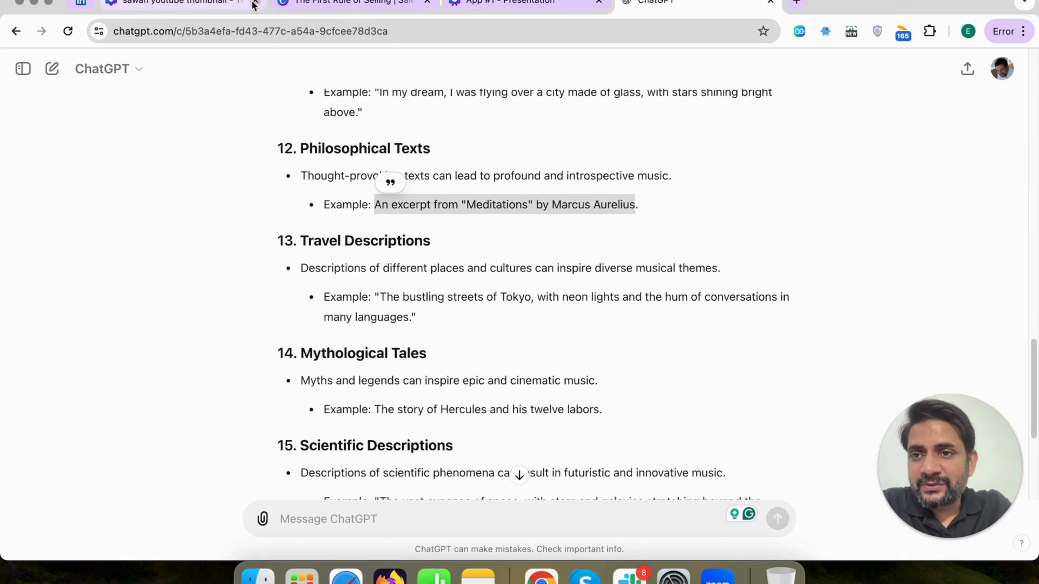
pyautogui.click(352, 4)
pyautogui.scroll(-4, 209, 348)
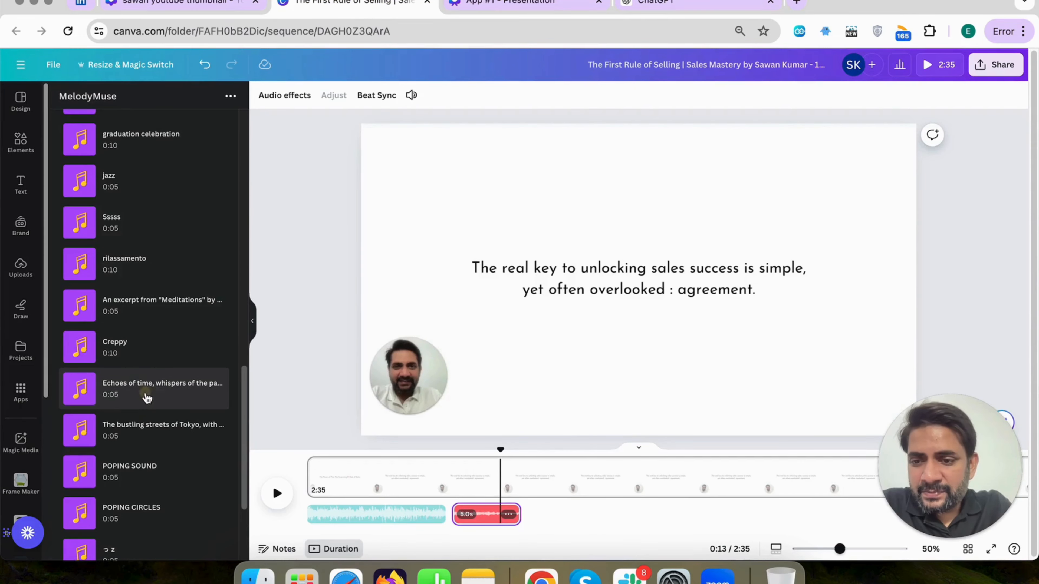
pyautogui.click(147, 398)
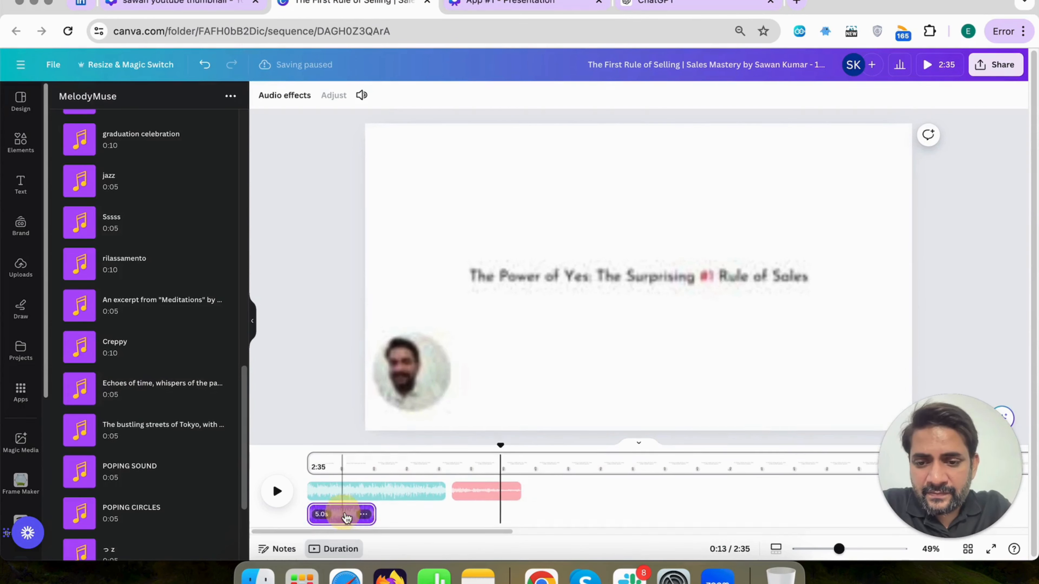
pyautogui.moveTo(347, 518); pyautogui.dragTo(692, 514)
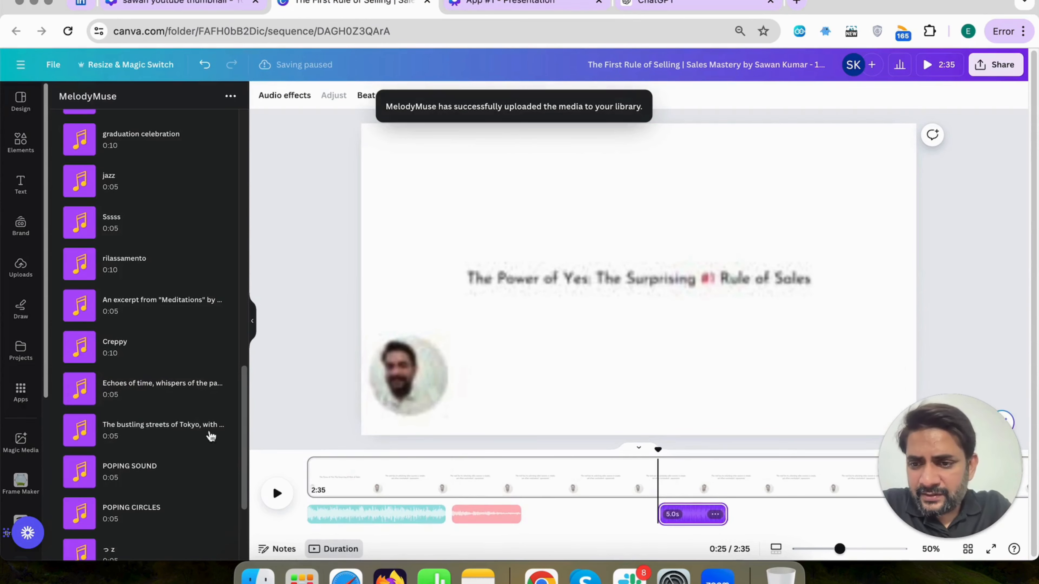
# Add the recently generated "The bustling streets of Tokyo" track right after the "Meditations" clip and play it
pyautogui.click(168, 436)
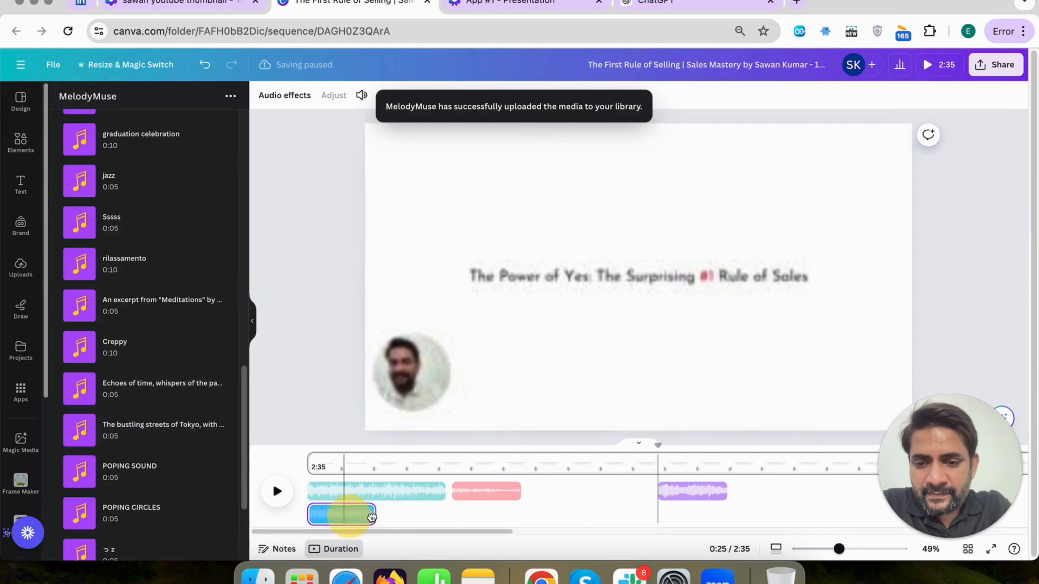
pyautogui.moveTo(355, 523); pyautogui.dragTo(556, 502)
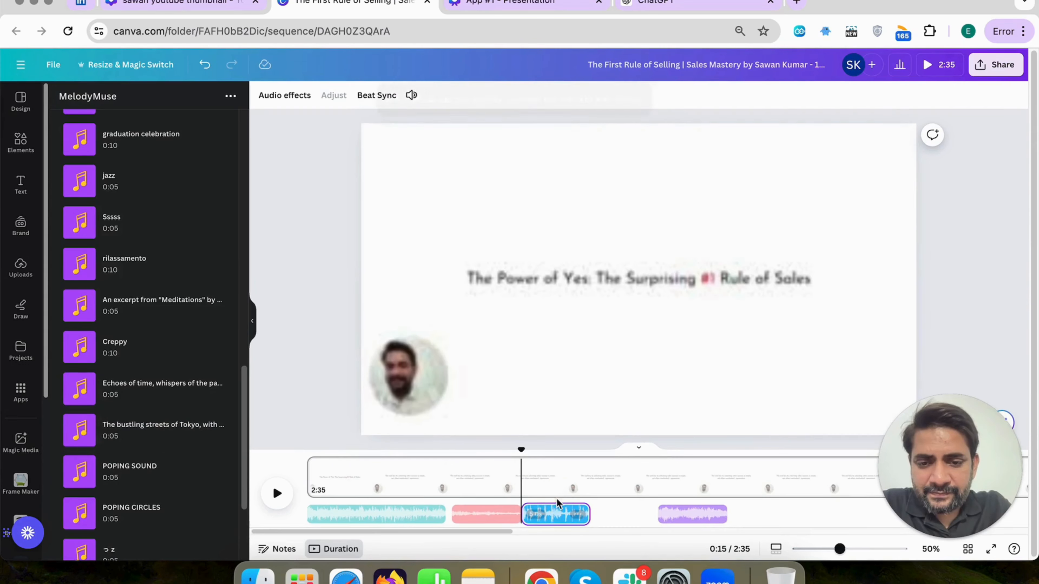
pyautogui.click(278, 495)
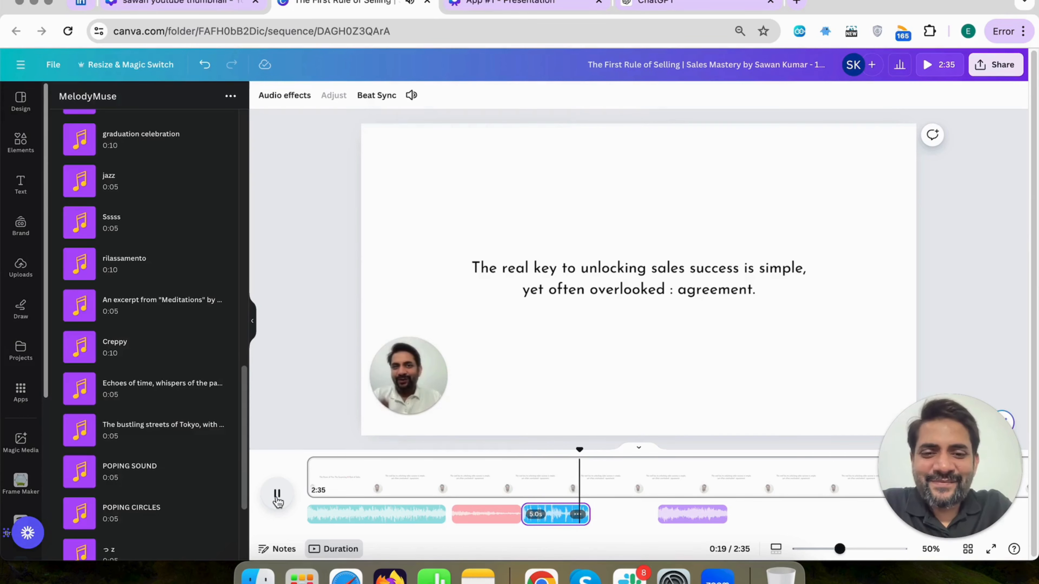
# Switch to ChatGPT and read the remaining prompt examples through to Random Words or Phrases
pyautogui.click(628, 7)
pyautogui.scroll(-5, 495, 344)
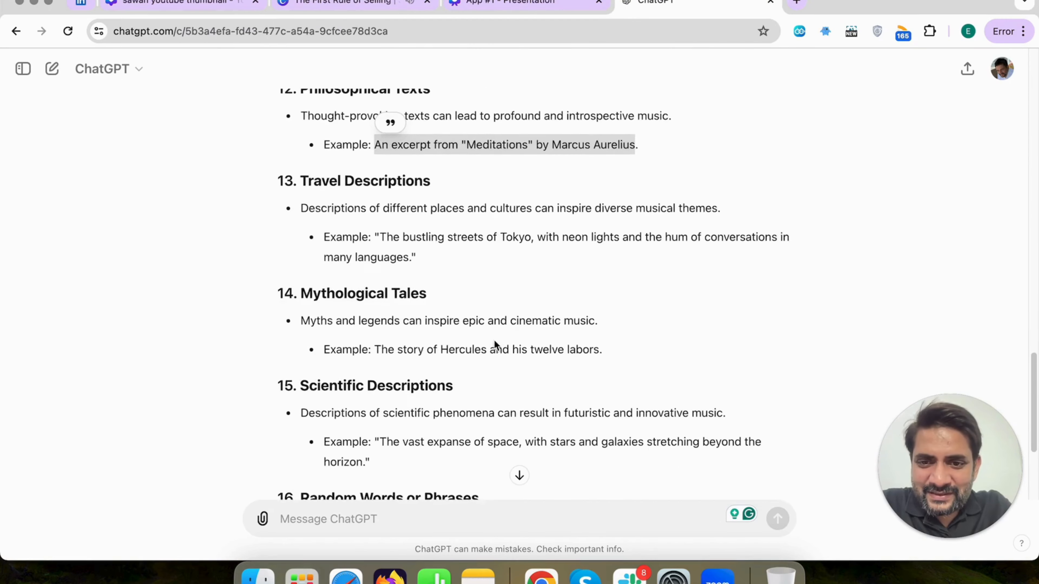
pyautogui.scroll(-2, 494, 341)
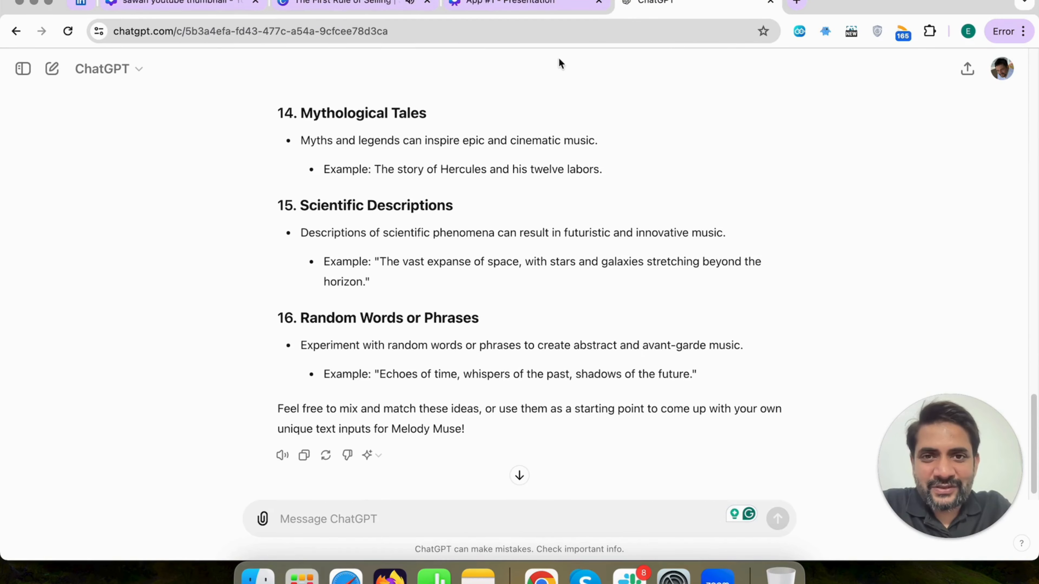
# Return to the sales video and preview the last music clip, "Echoes of time", from its start
pyautogui.click(349, 5)
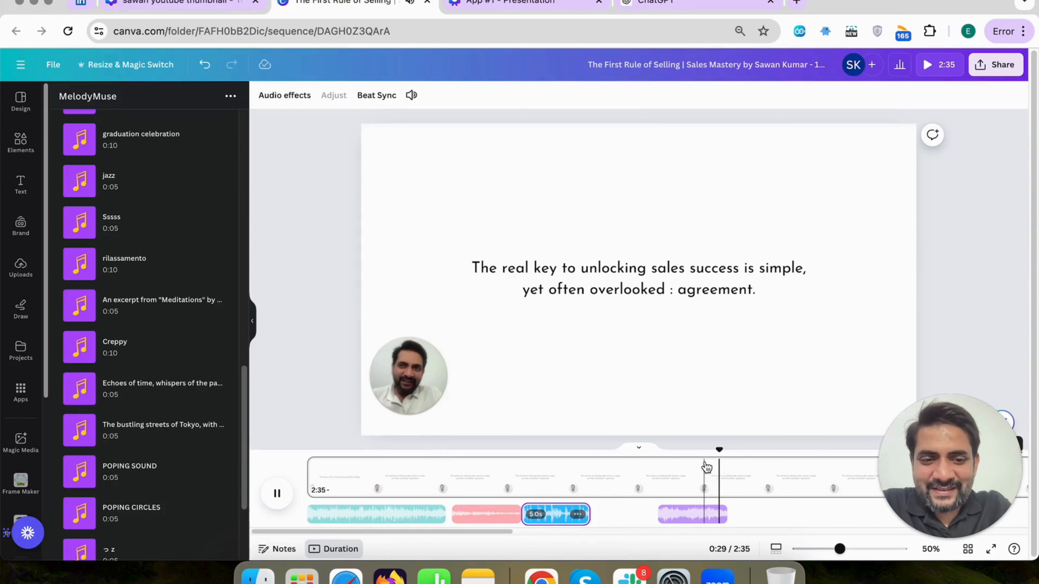
pyautogui.click(723, 451)
pyautogui.moveTo(723, 450); pyautogui.dragTo(655, 459)
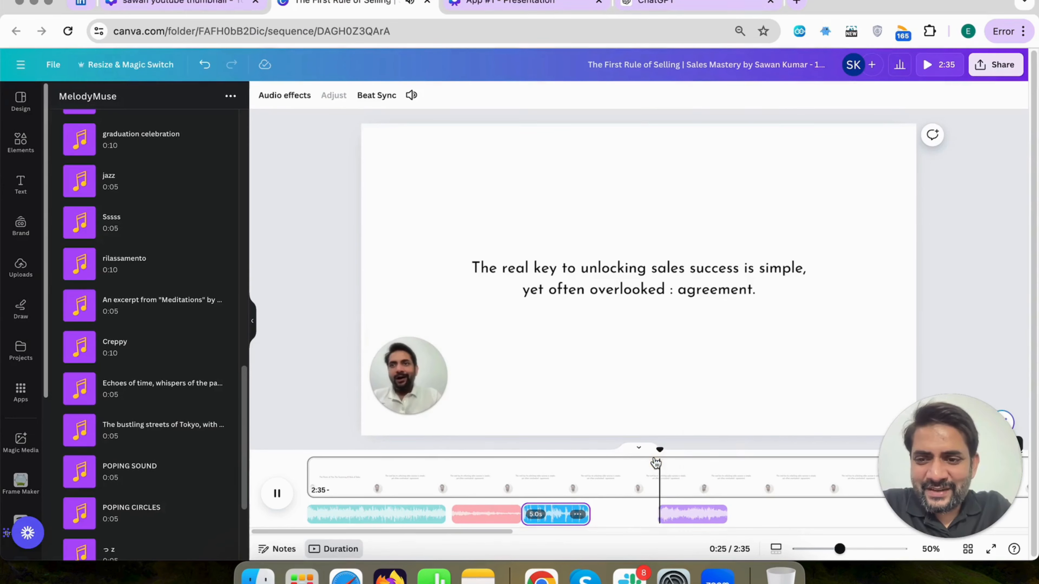
pyautogui.click(278, 494)
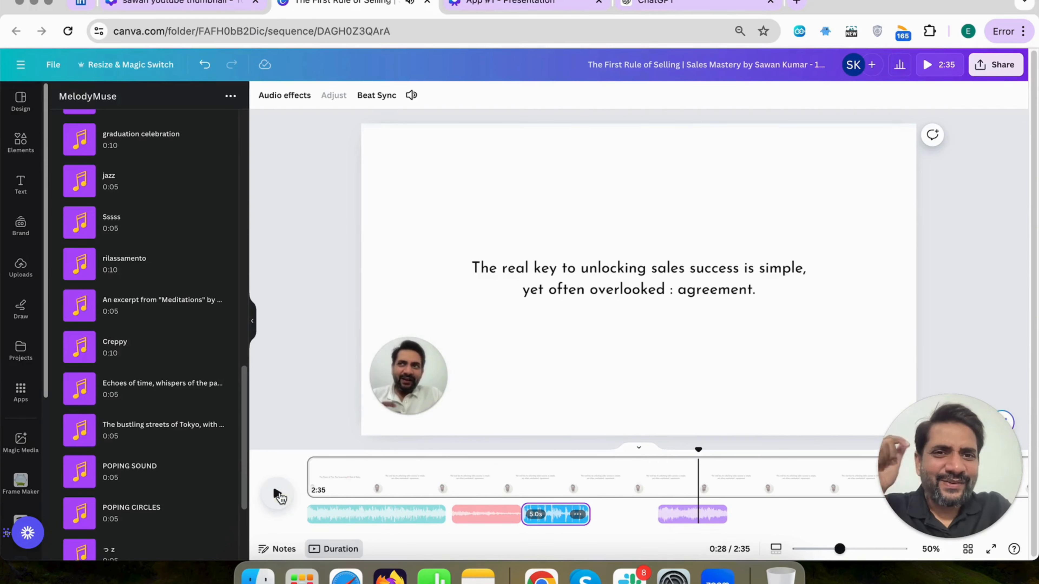
# Recheck the Random Words or Phrases example in ChatGPT, and replay the sales video from about 0:24 through the last clip
pyautogui.click(666, 5)
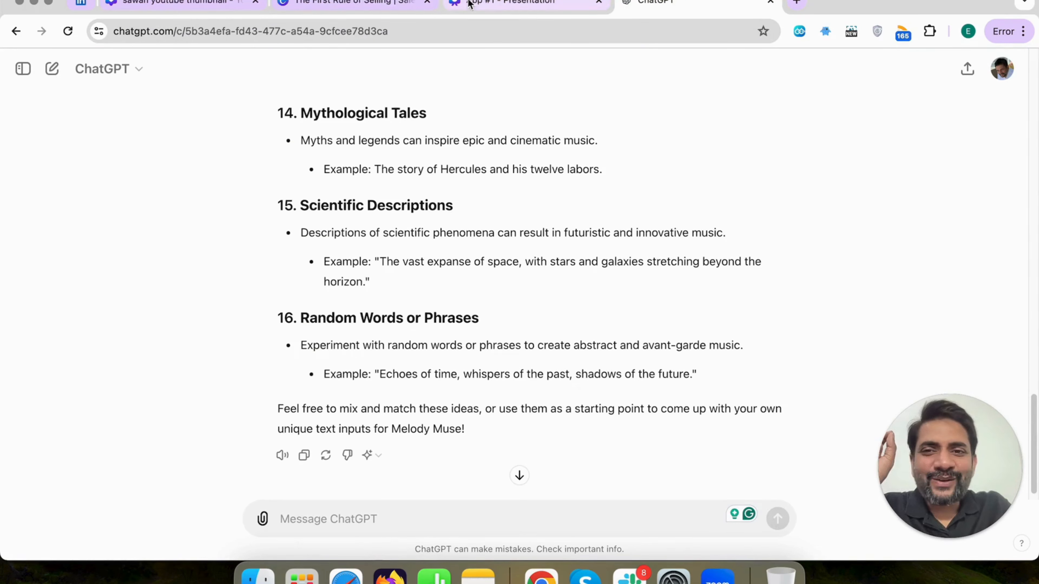
pyautogui.click(374, 4)
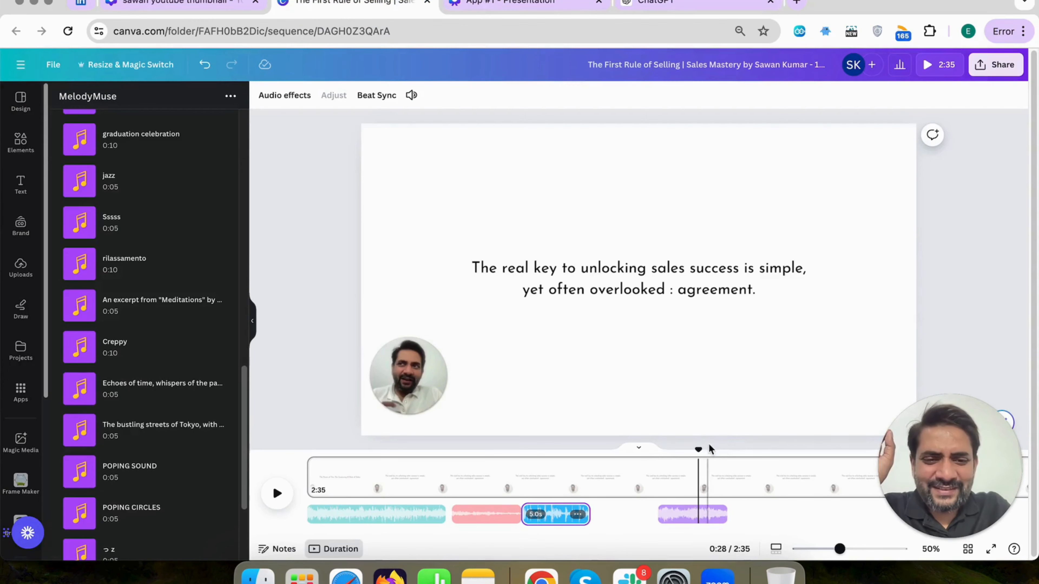
pyautogui.moveTo(699, 447); pyautogui.dragTo(651, 448)
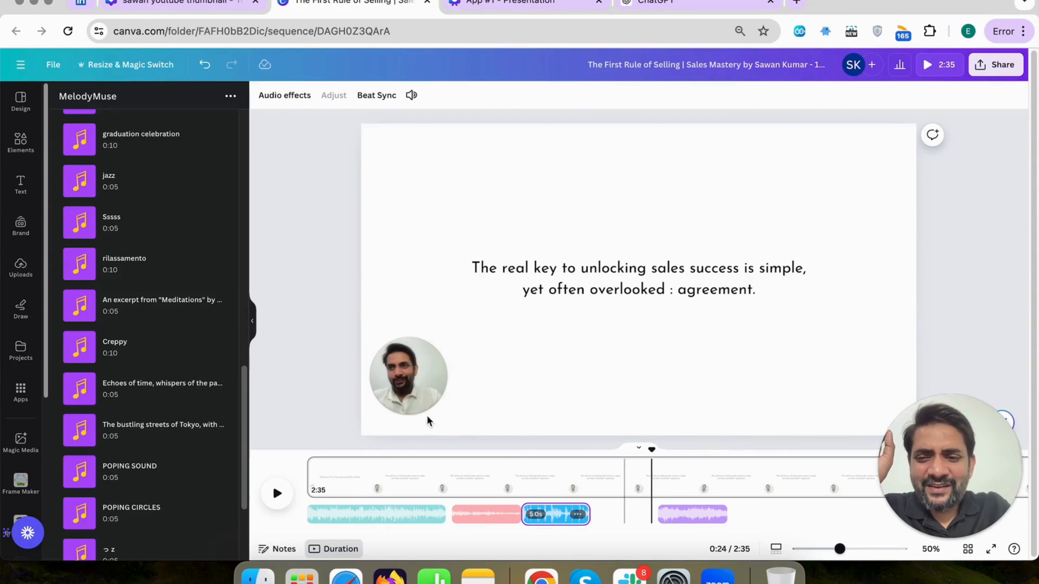
pyautogui.click(283, 496)
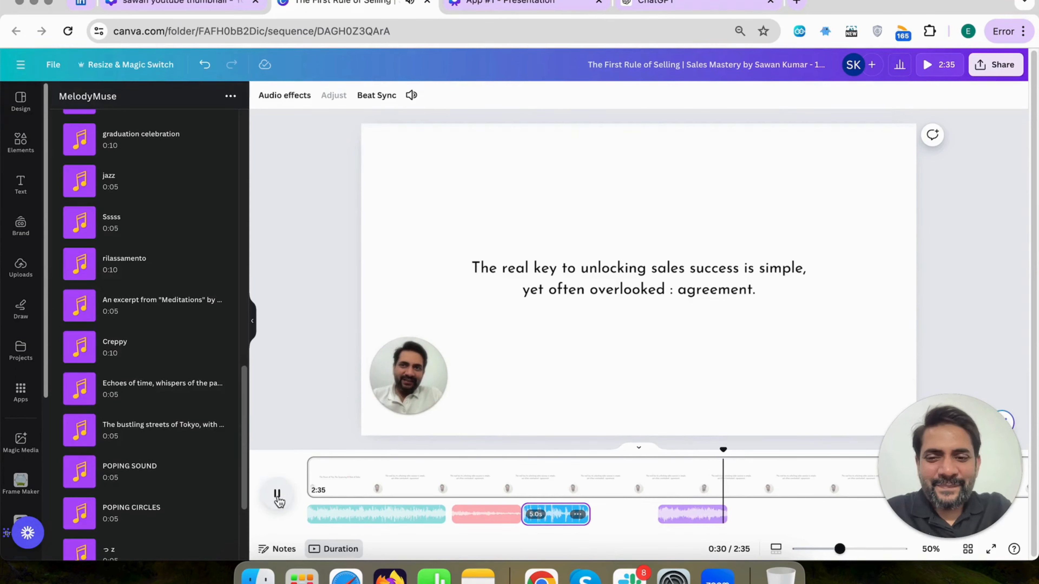
pyautogui.click(278, 495)
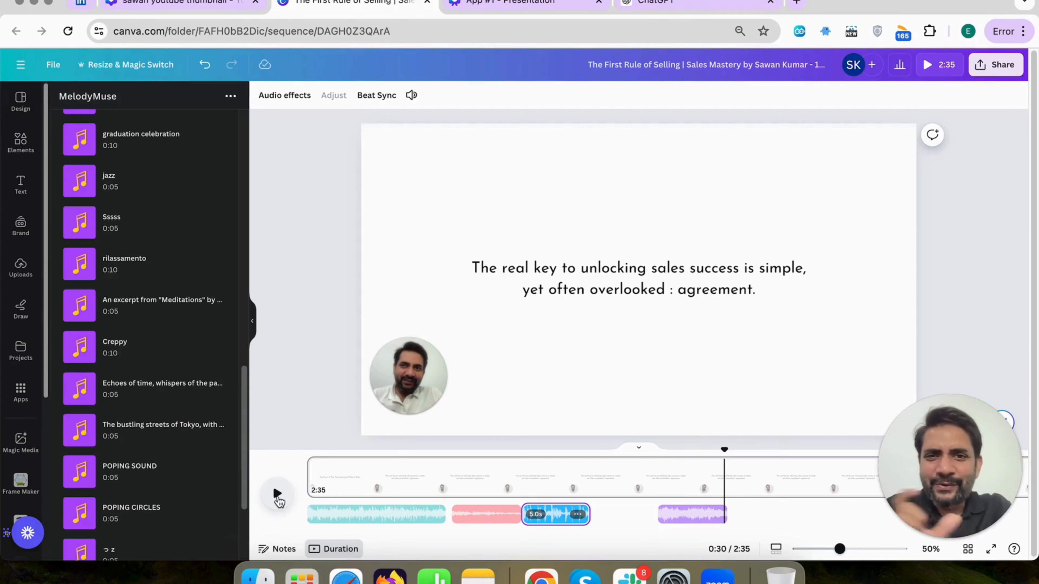
# Leave MelodyMuse's track list and show the audio files in the account's uploads
pyautogui.scroll(10, 121, 297)
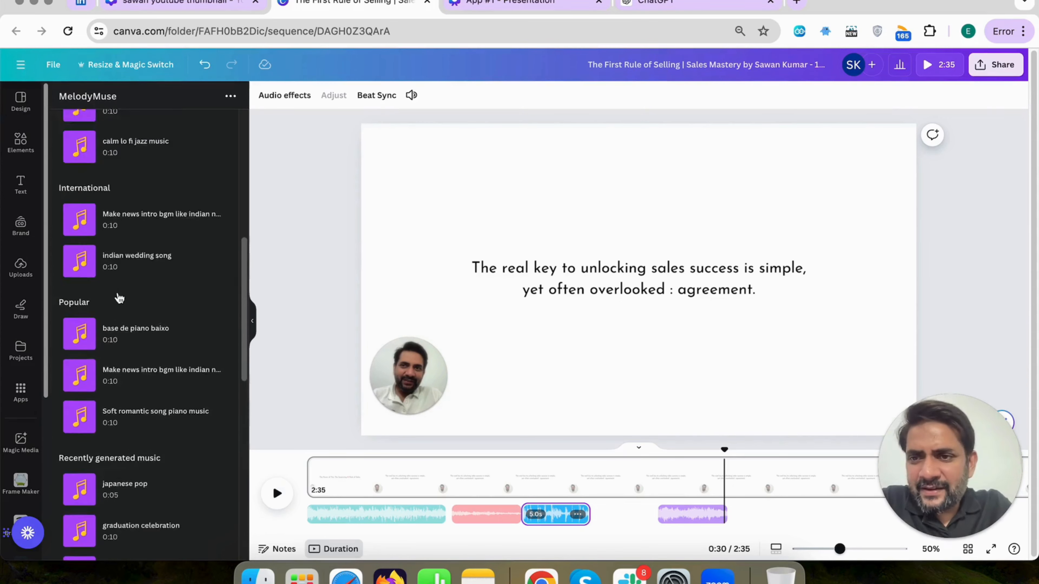
pyautogui.scroll(2, 120, 298)
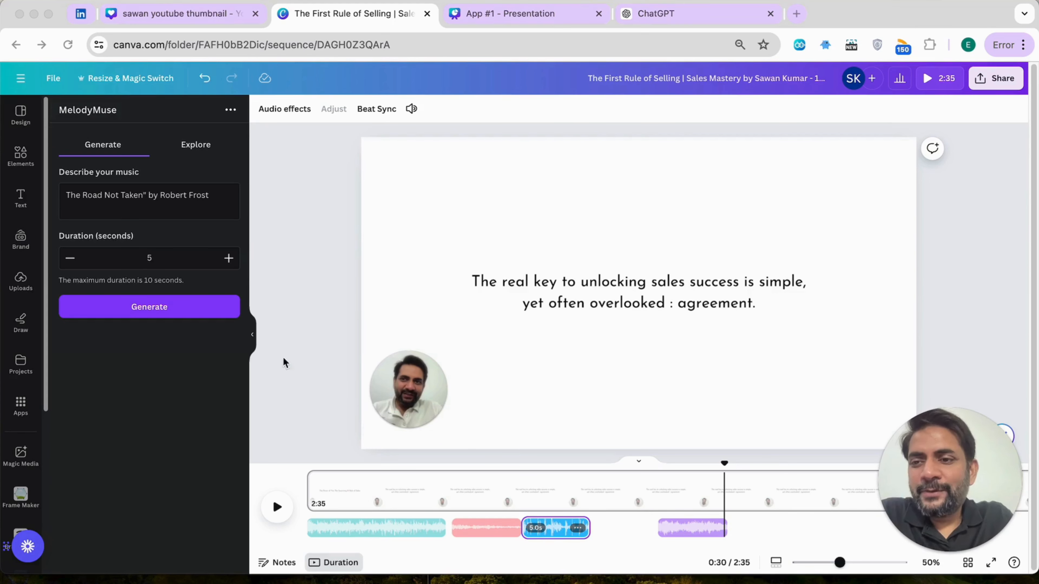
pyautogui.click(21, 285)
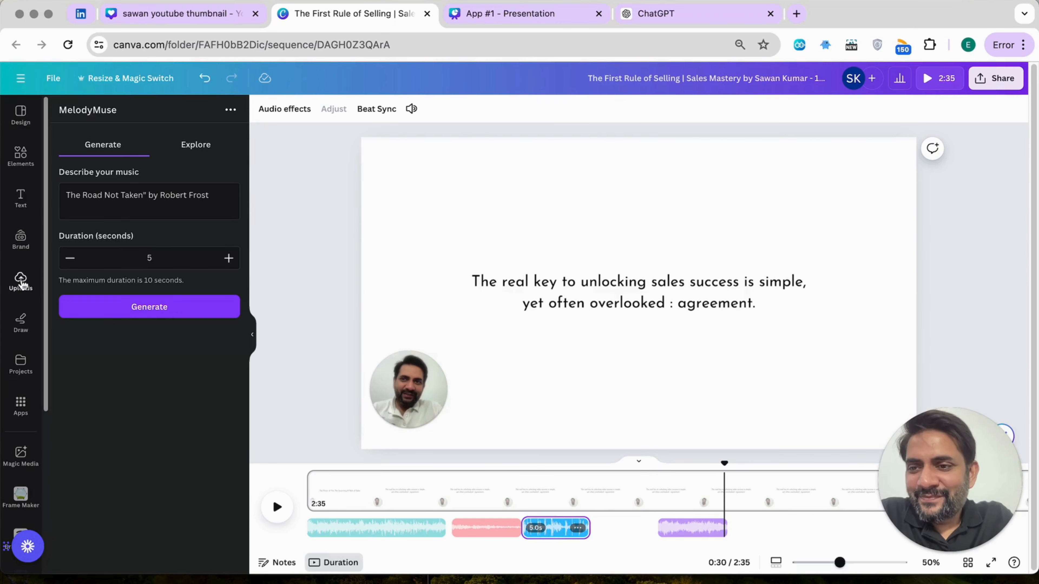
pyautogui.click(21, 283)
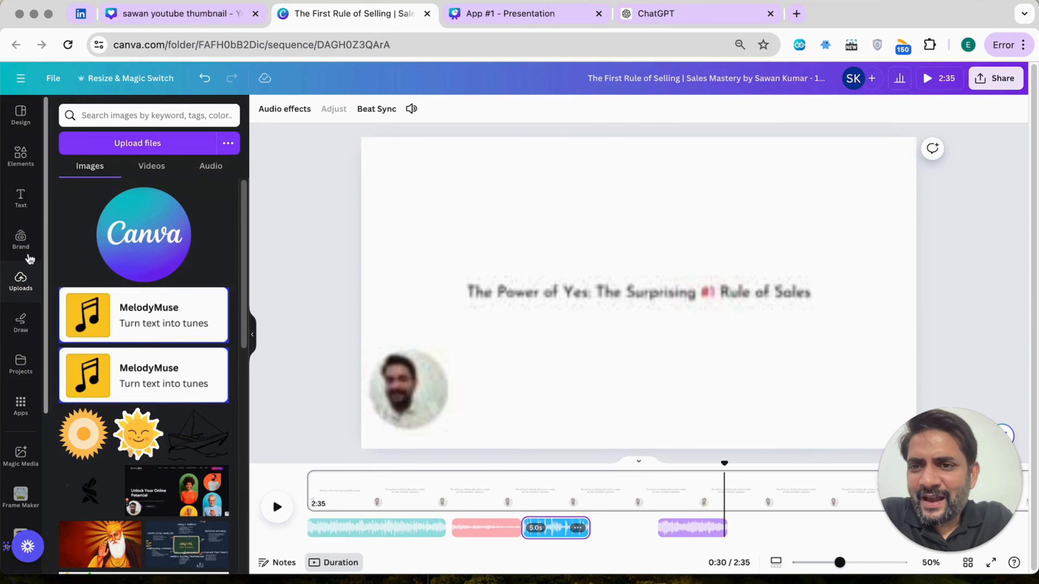
pyautogui.click(210, 172)
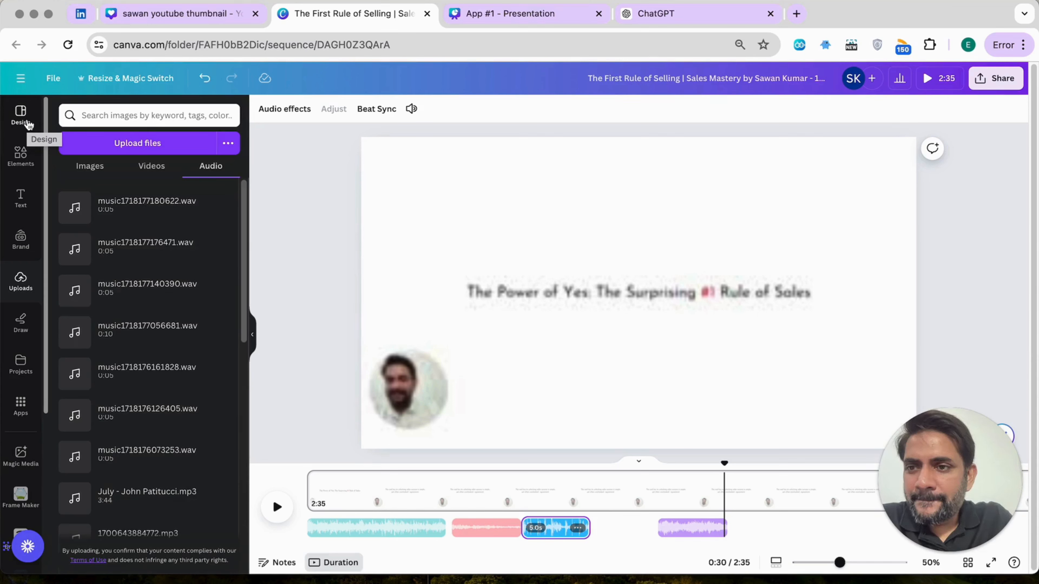
# Leave the sales video and go to the Canva home page at canva.com
pyautogui.click(22, 115)
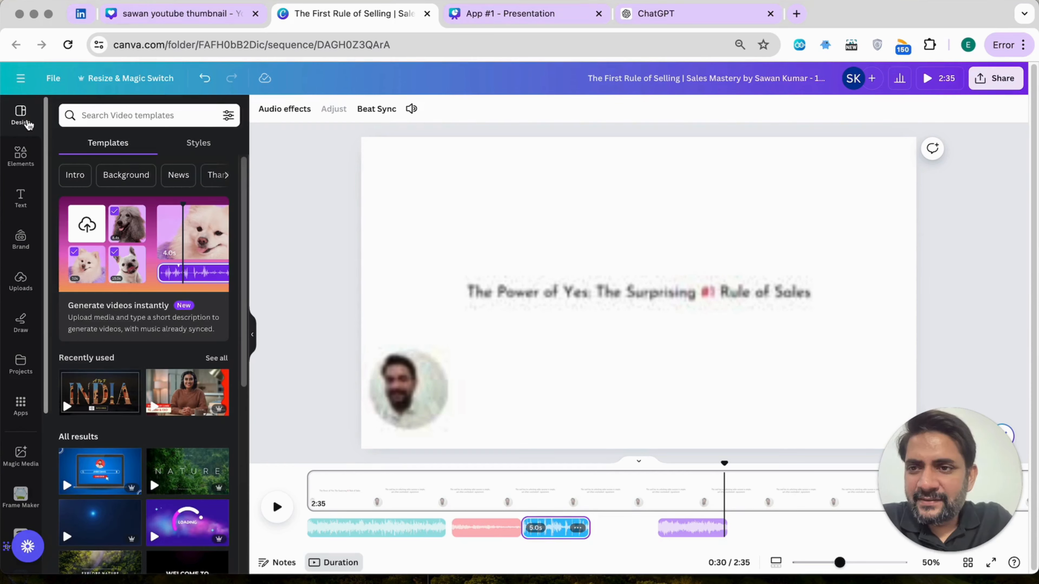
pyautogui.moveTo(168, 46); pyautogui.dragTo(171, 57)
pyautogui.press('BackSpace')
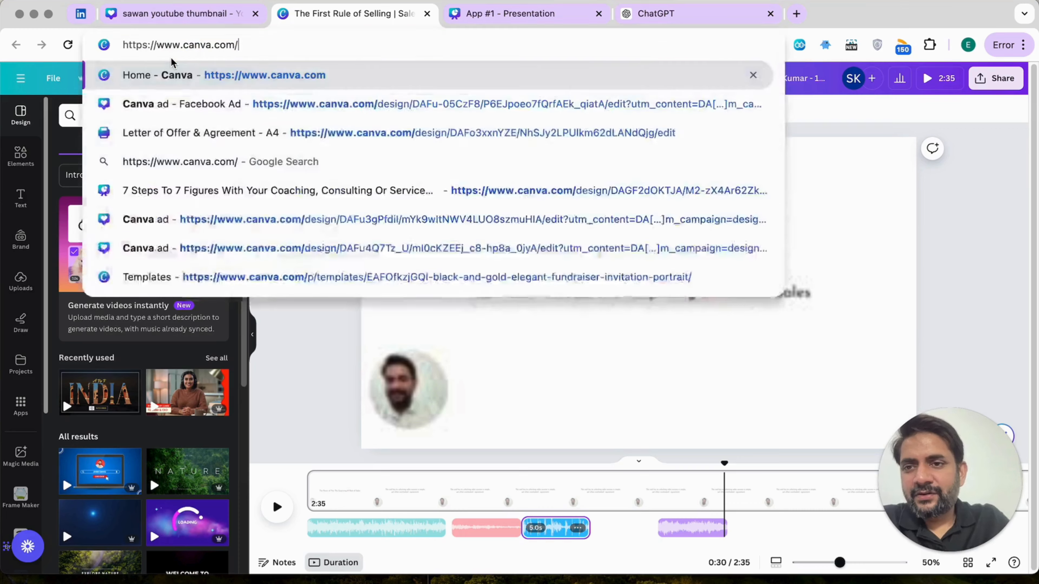
pyautogui.press('Return')
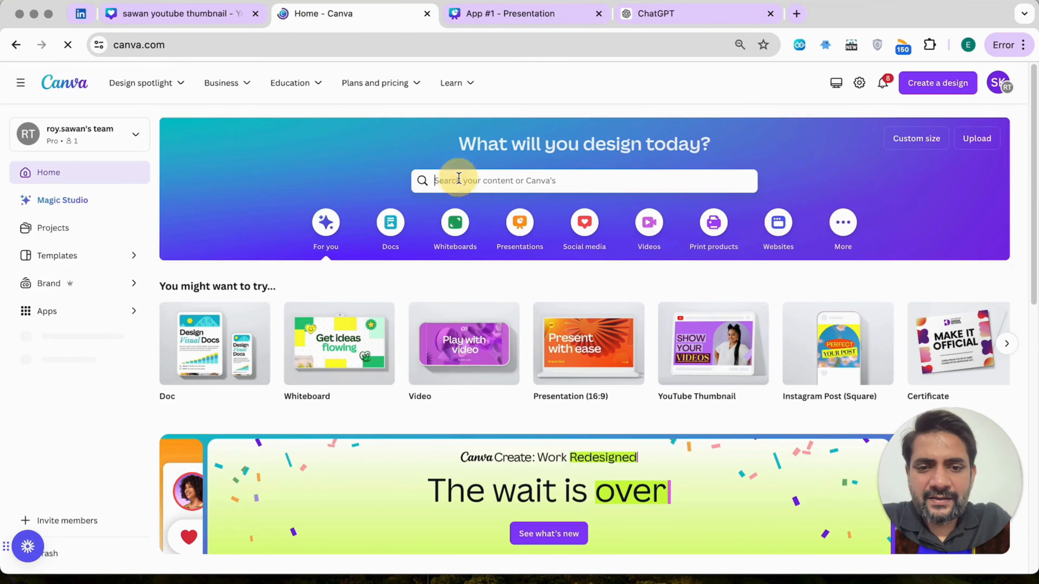
# Search the Canva templates for "reel" using the "instagram reels video" suggestion and look through the templates
pyautogui.click(459, 177)
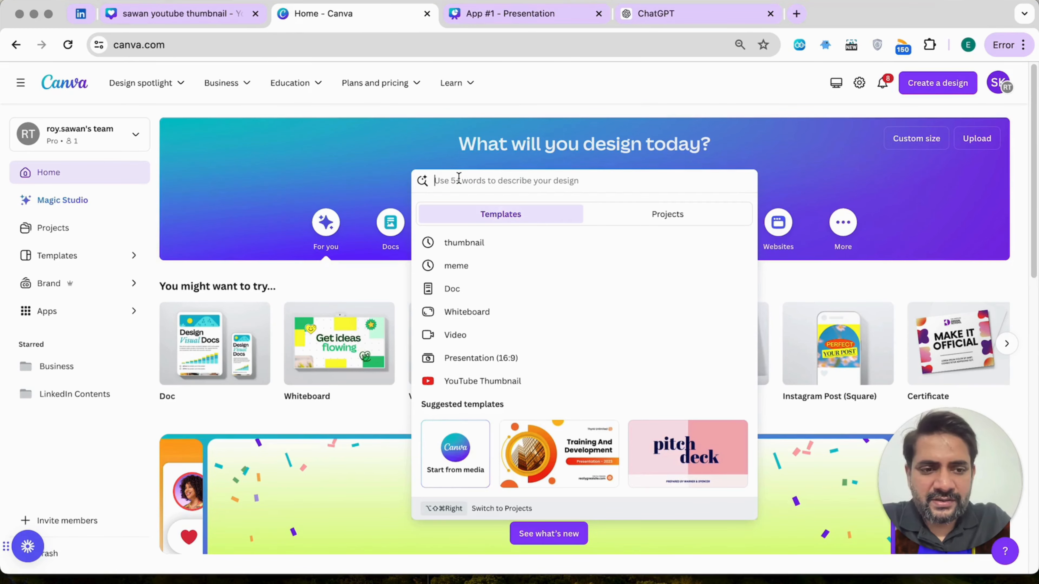
pyautogui.write('reel')
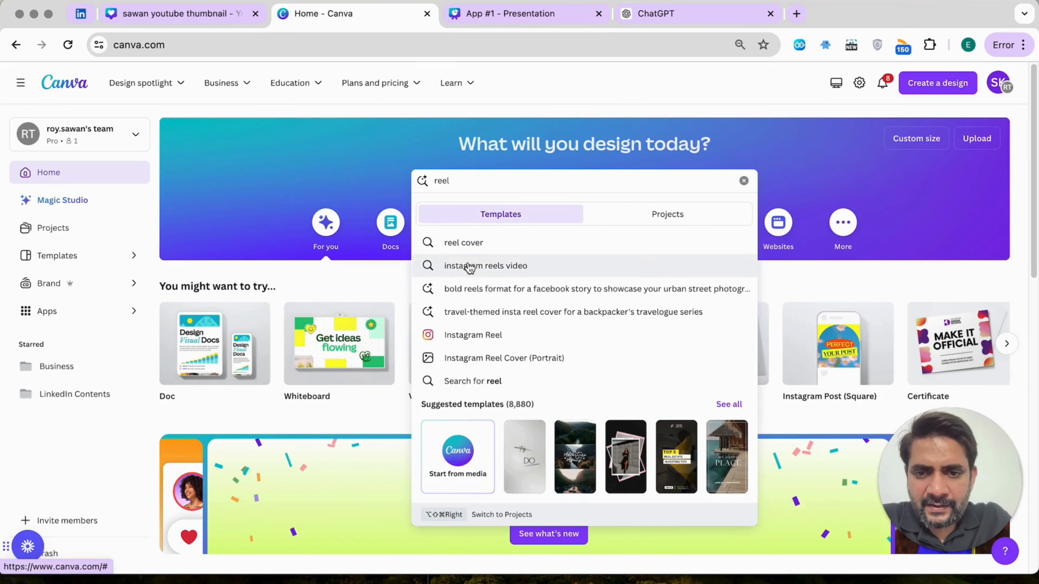
pyautogui.click(470, 267)
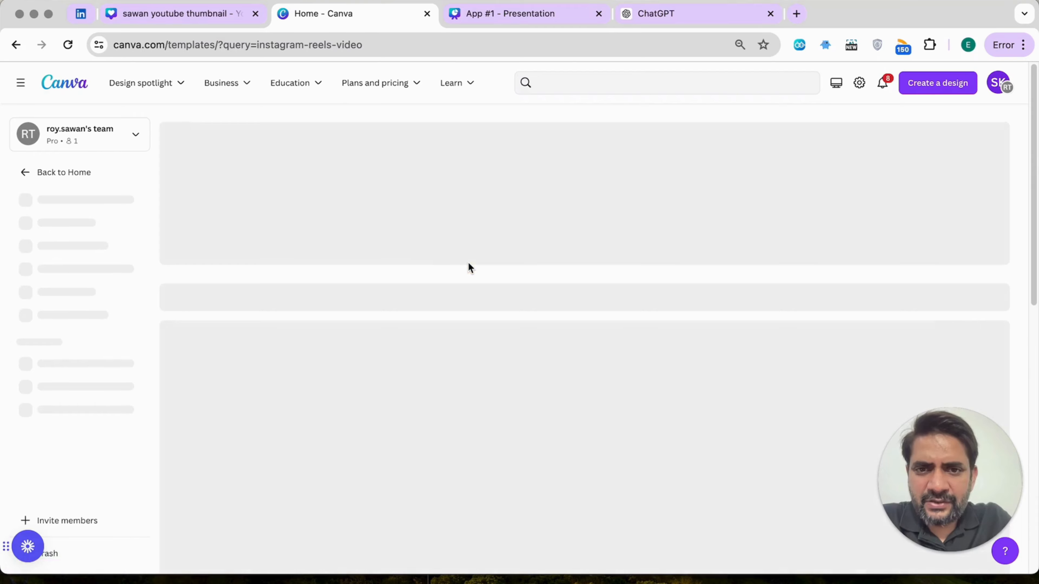
pyautogui.scroll(-1, 468, 264)
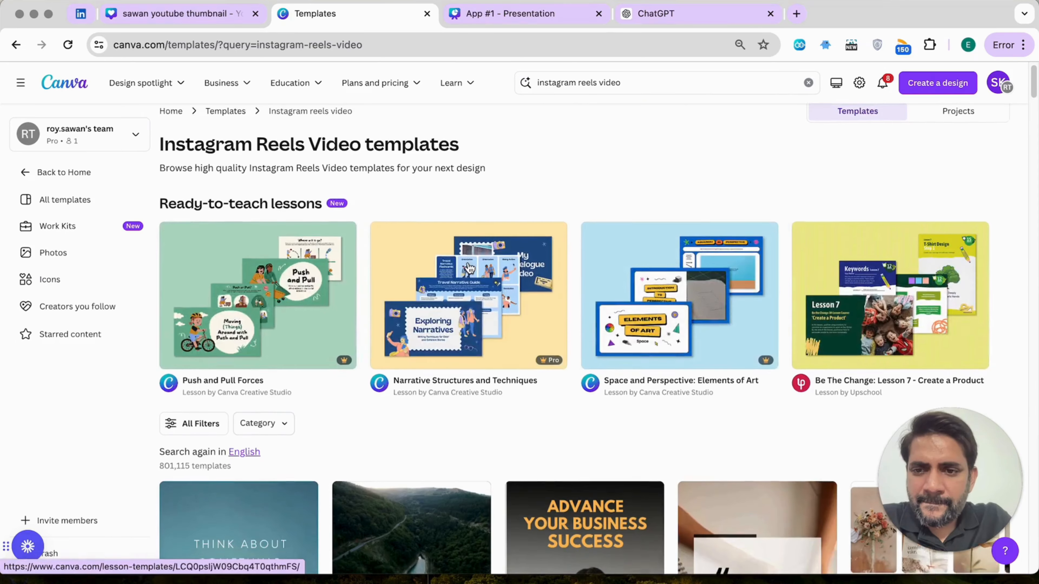
# Create a design from the Motivational Travel Instagram Reels Video template and play its video
pyautogui.scroll(-10, 469, 267)
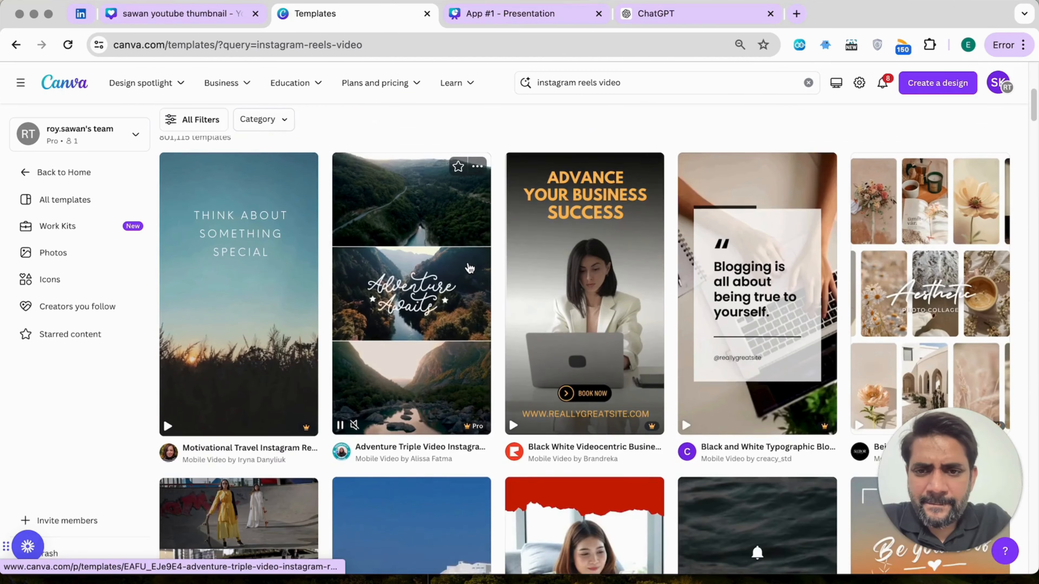
pyautogui.scroll(-1, 459, 279)
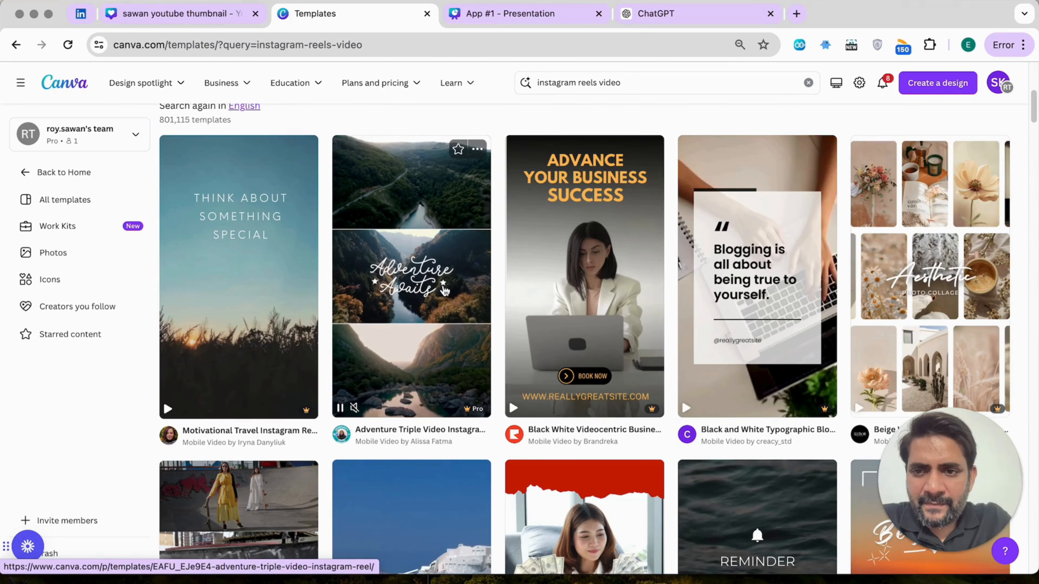
pyautogui.click(285, 290)
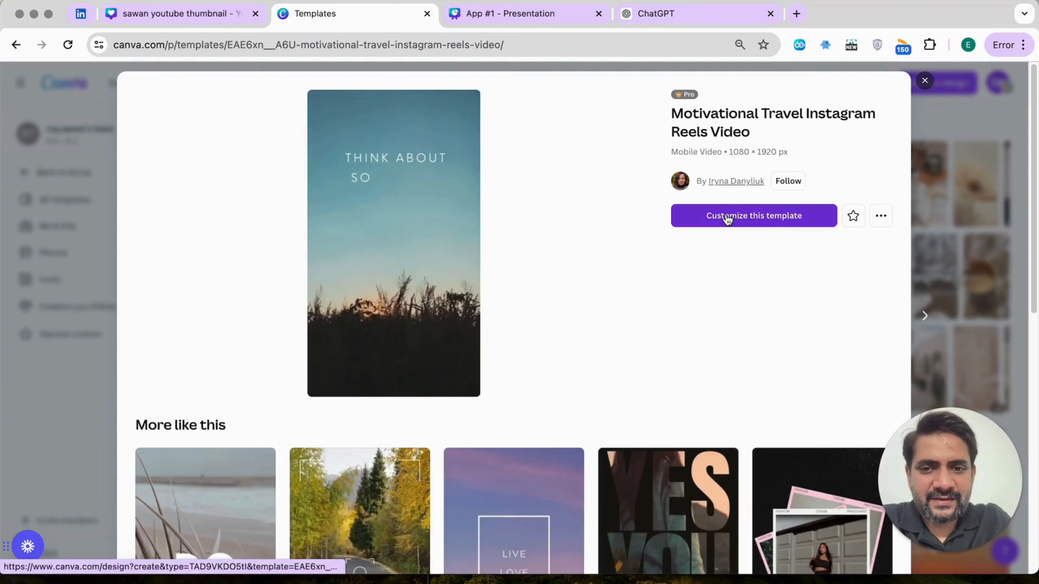
pyautogui.click(728, 217)
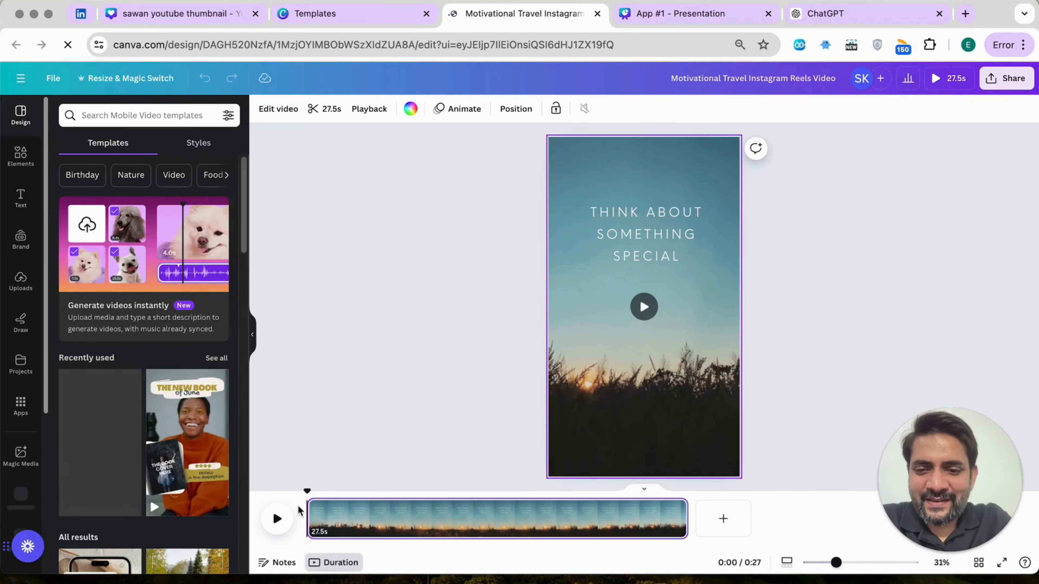
pyautogui.click(277, 519)
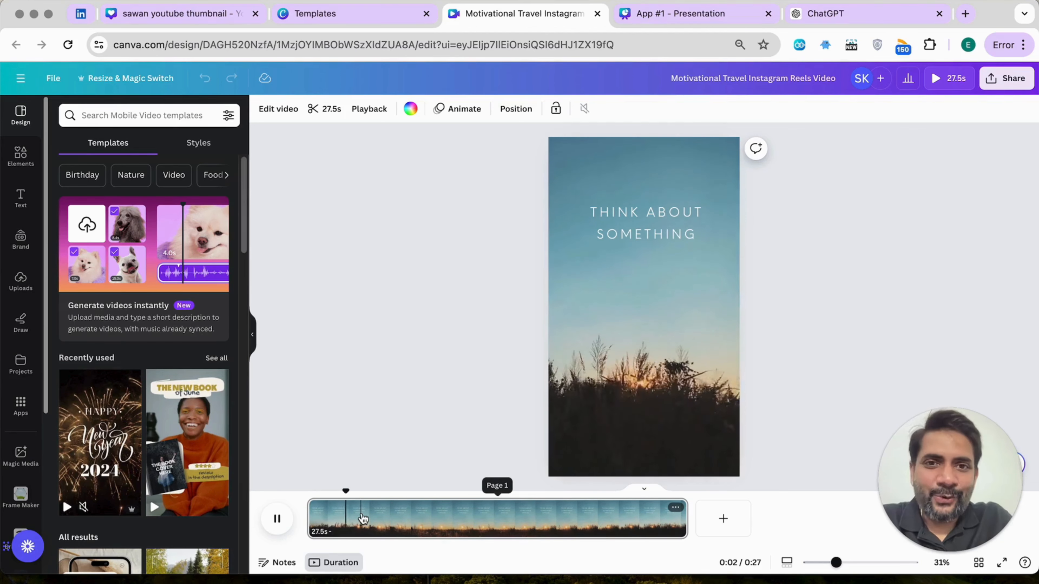
# Show the uploaded audio files and preview the music tracks one by one down to music1718176073253.wav
pyautogui.click(20, 280)
pyautogui.click(200, 168)
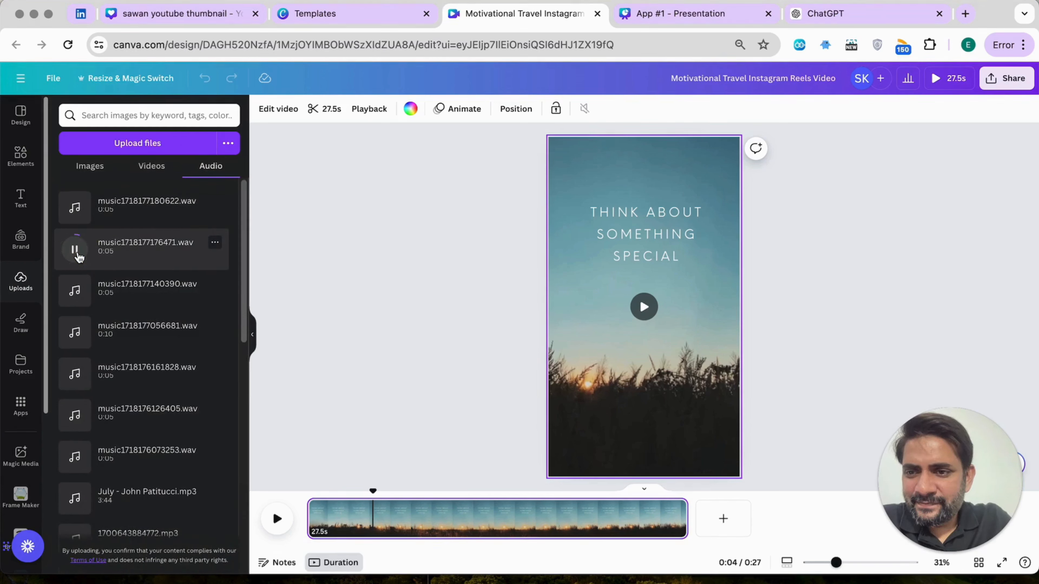
pyautogui.click(74, 291)
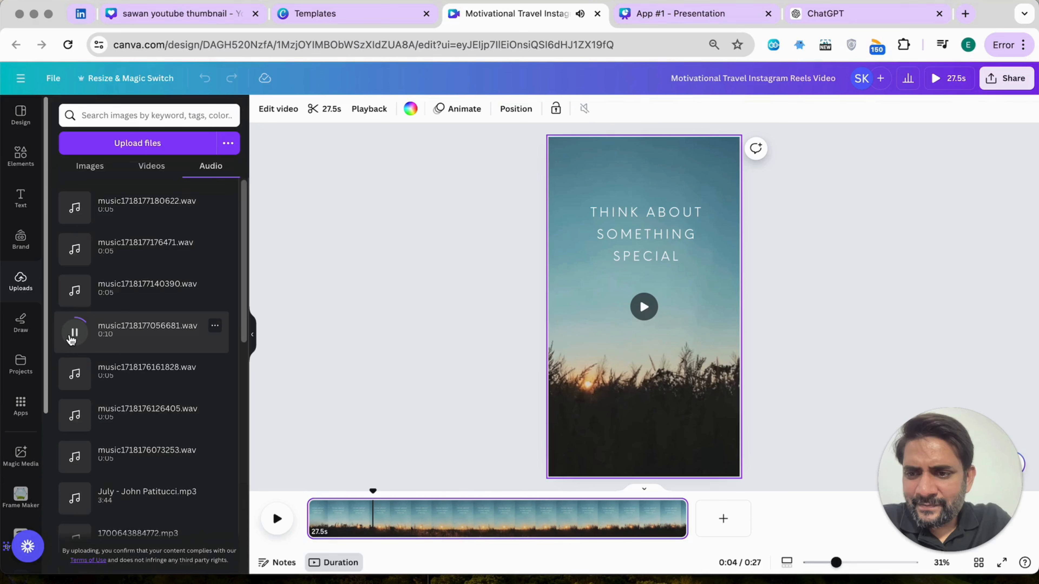
pyautogui.click(76, 376)
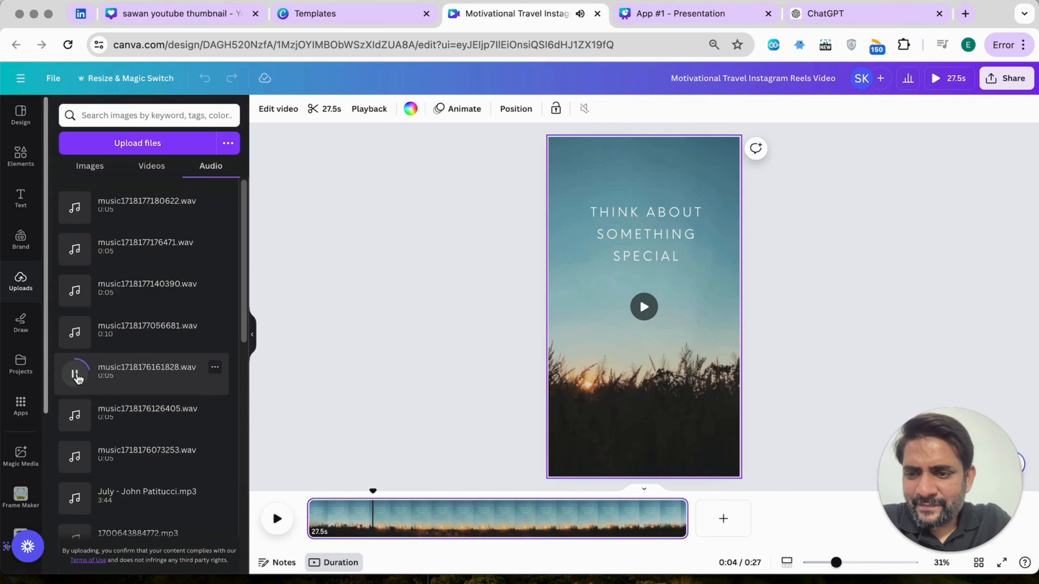
pyautogui.click(73, 416)
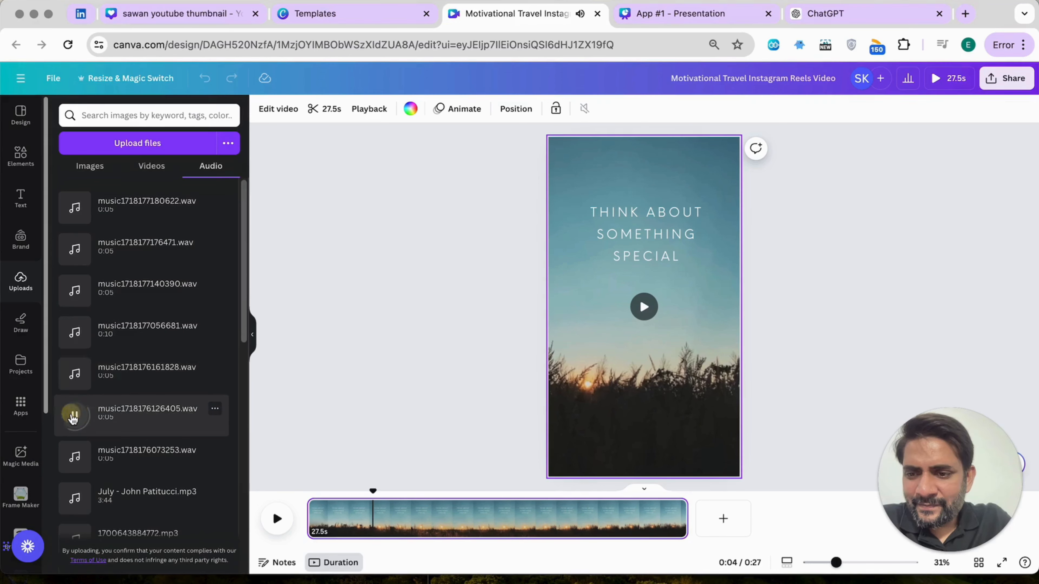
pyautogui.click(74, 457)
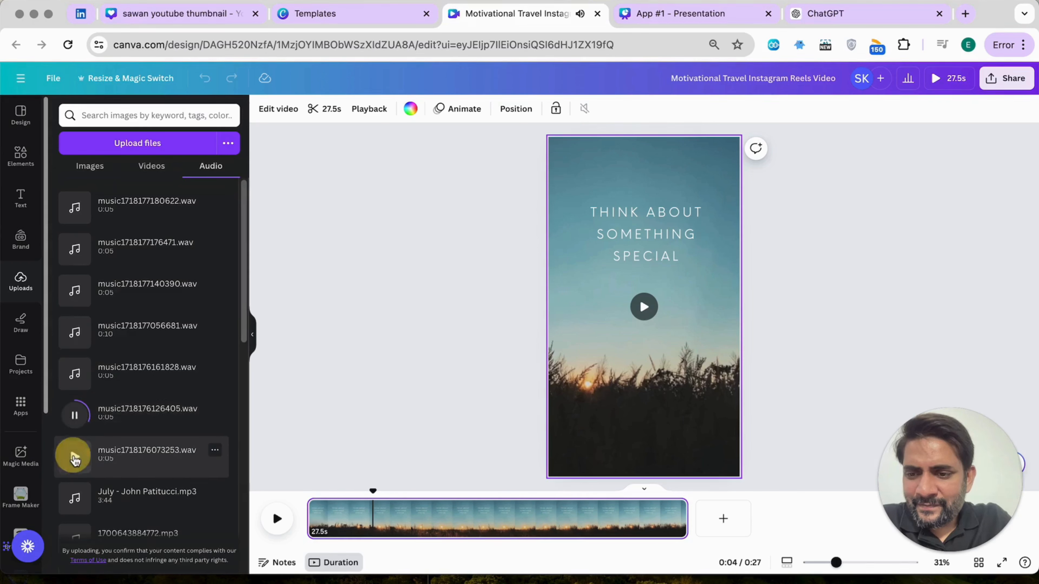
pyautogui.scroll(-1, 75, 461)
pyautogui.scroll(-2, 75, 461)
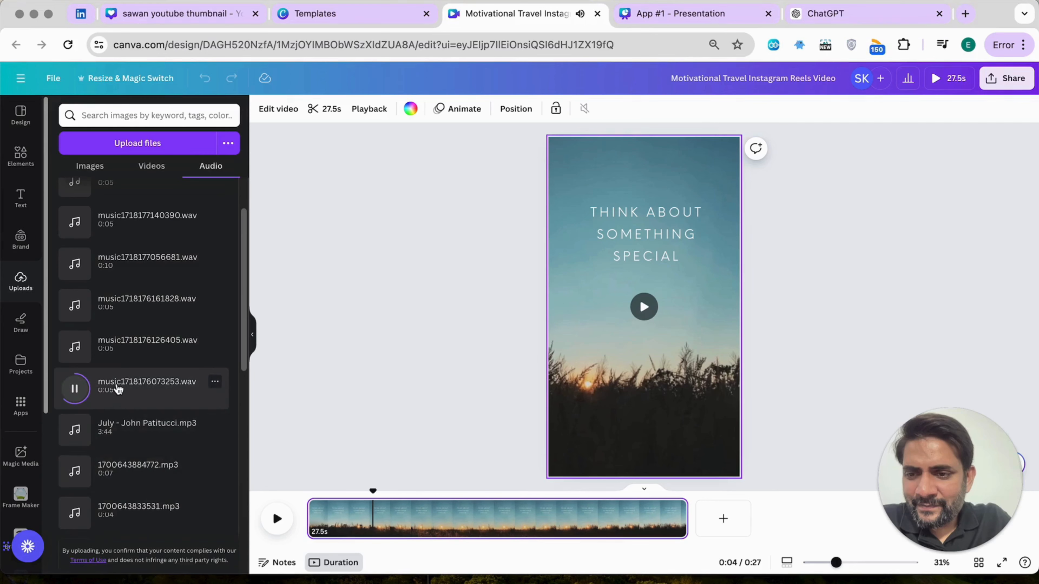
# Add music1718176073253.wav at the start of the reel's timeline and paste three copies of the clip
pyautogui.click(118, 388)
pyautogui.moveTo(404, 528); pyautogui.dragTo(333, 528)
pyautogui.click(336, 528)
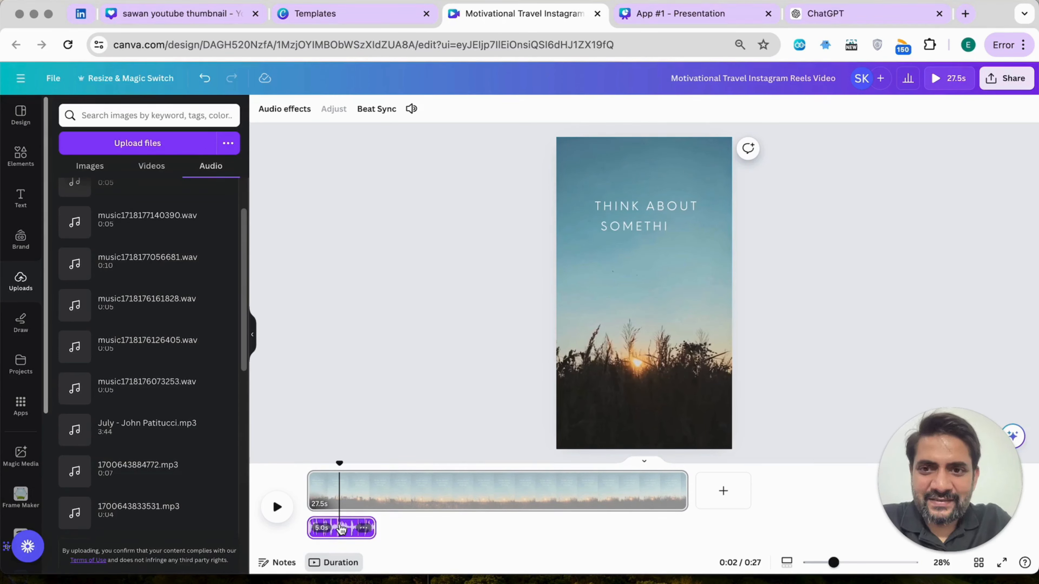
pyautogui.press('super+v')
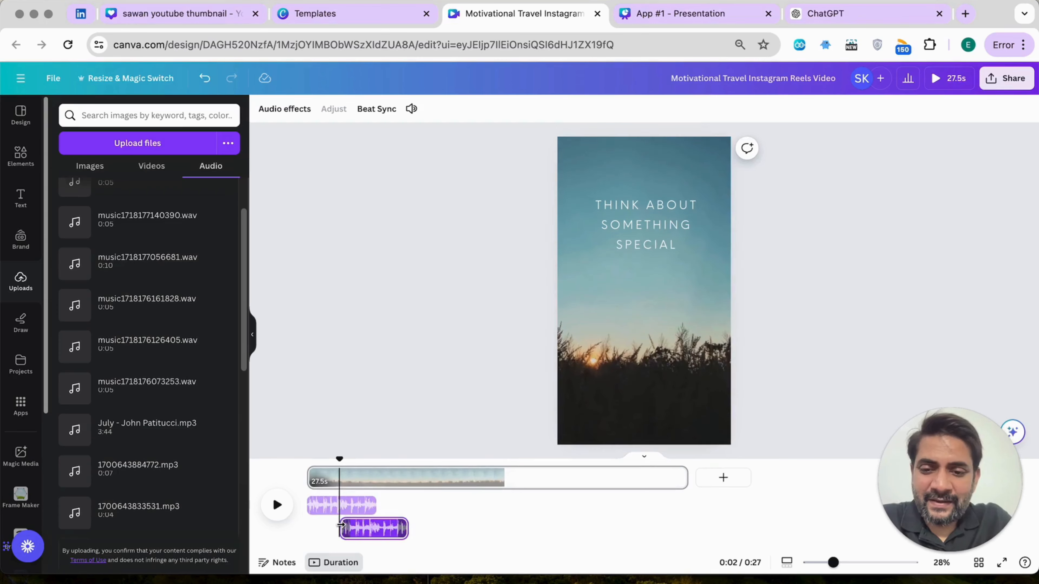
pyautogui.press('super+v')
pyautogui.press('super+v')
# Line up the music clips end to end under the video so six of them fill its full 27.5 s
pyautogui.click(385, 475)
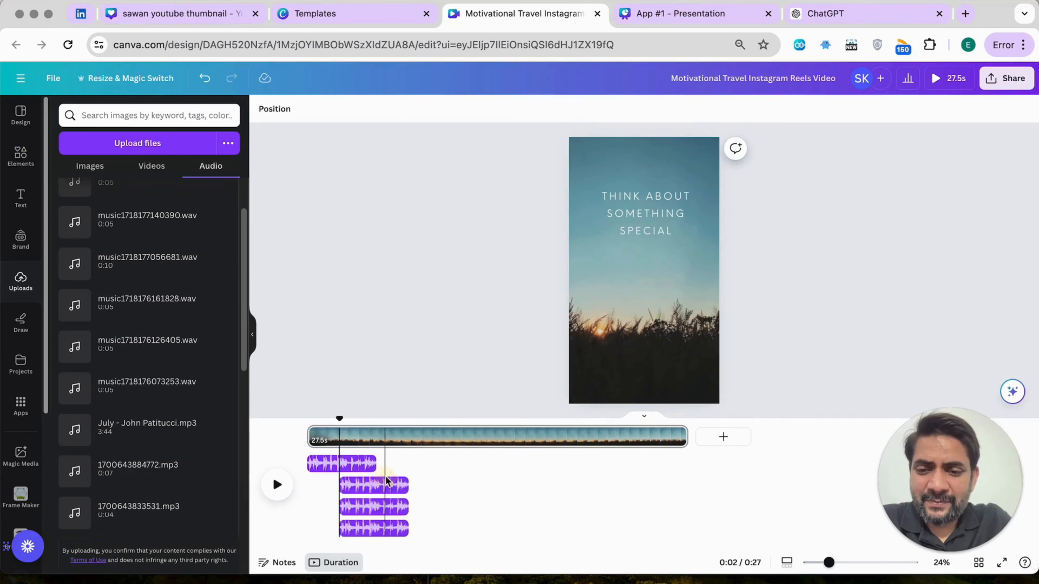
pyautogui.click(416, 475)
pyautogui.moveTo(387, 484); pyautogui.dragTo(489, 483)
pyautogui.moveTo(403, 518); pyautogui.dragTo(567, 520)
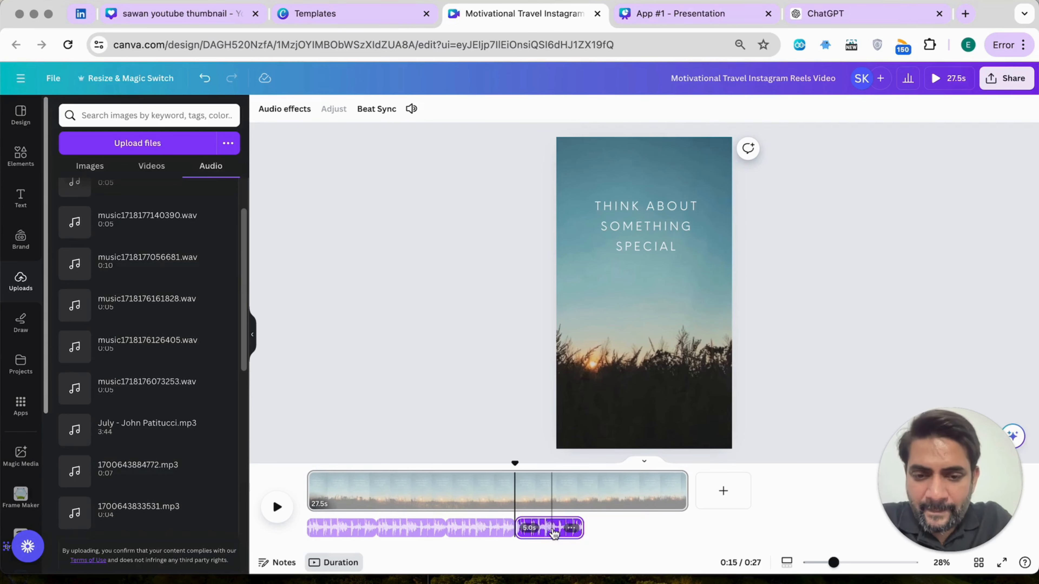
pyautogui.moveTo(554, 534); pyautogui.dragTo(679, 534)
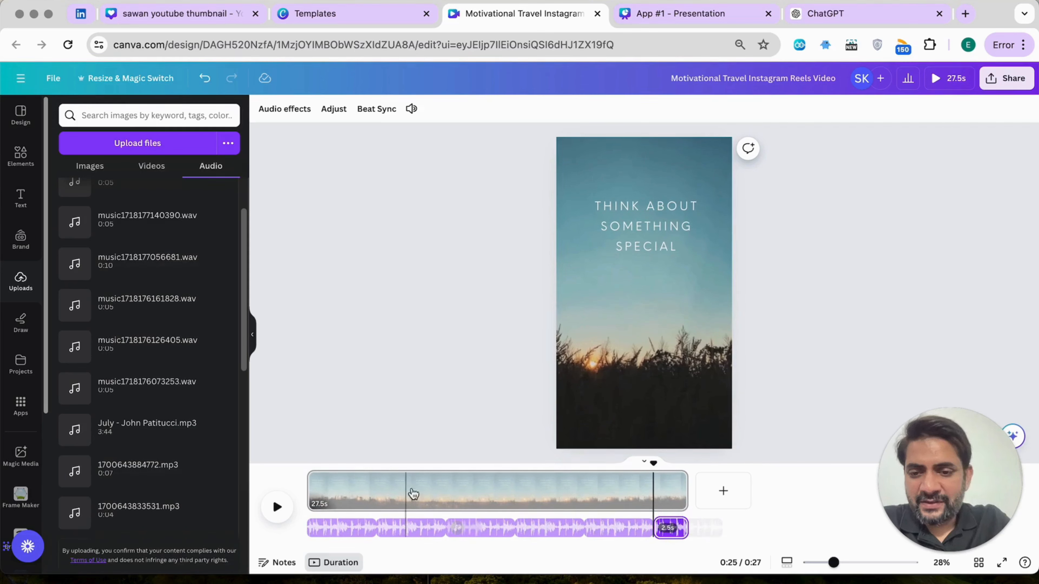
# Play the reel with its music from about 0:02 to about 0:12
pyautogui.click(336, 483)
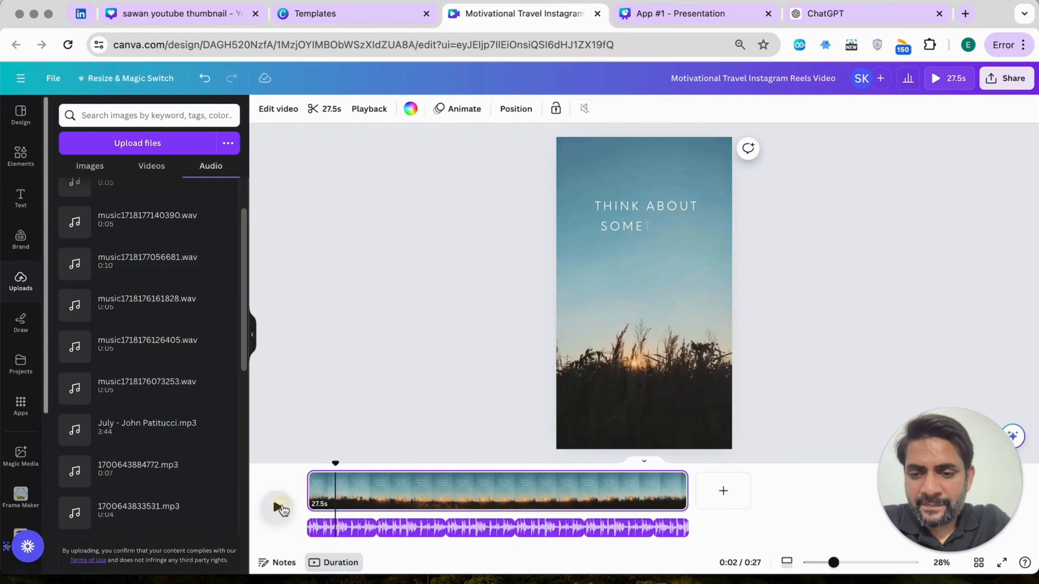
pyautogui.click(280, 509)
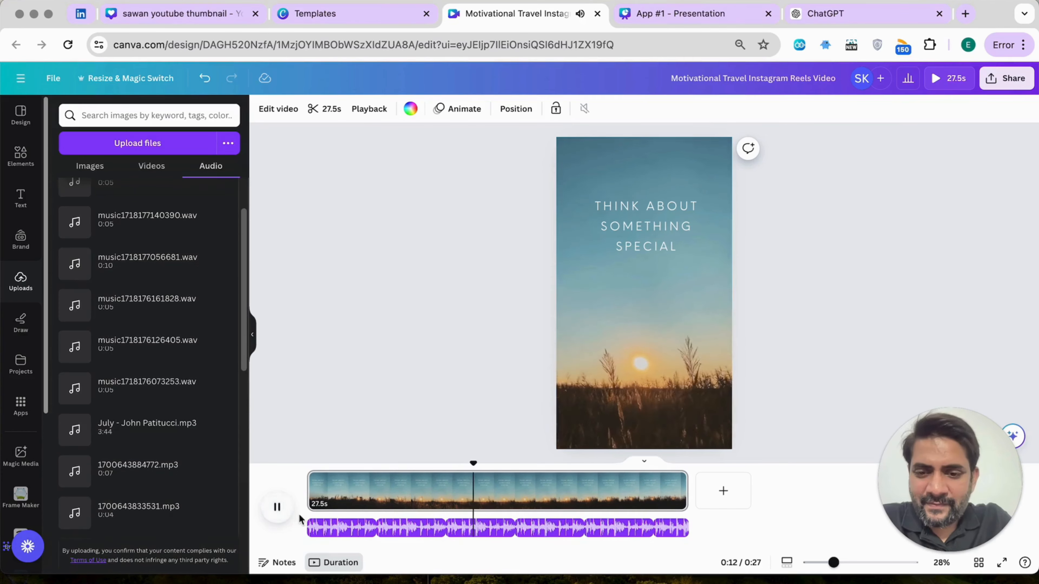
pyautogui.click(278, 508)
# Select all six music clips on the timeline and set their volume to 40
pyautogui.click(344, 530)
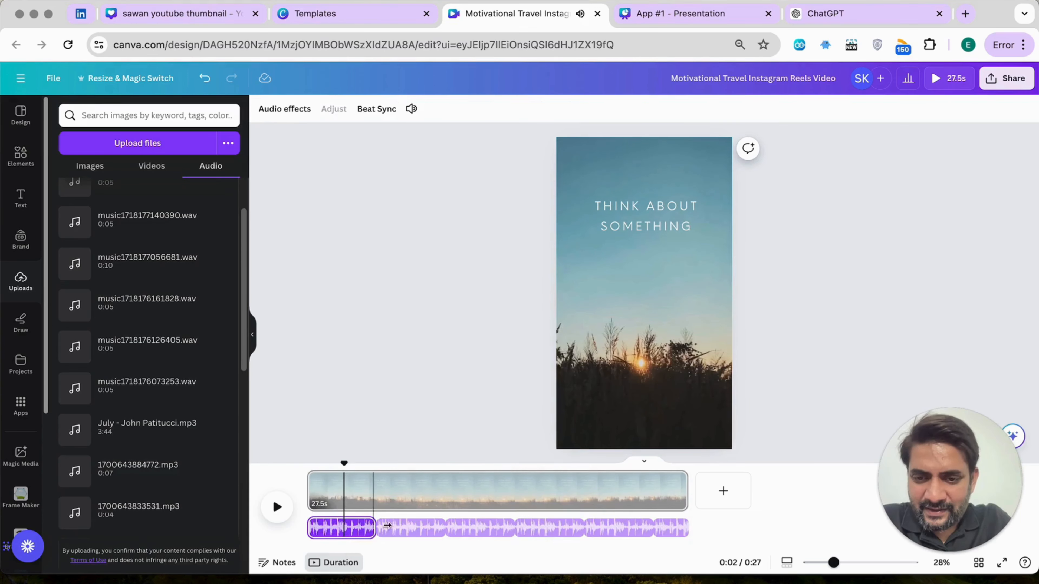
pyautogui.keyDown('shift'); pyautogui.click(393, 529); pyautogui.keyUp('shift')
pyautogui.keyDown('shift'); pyautogui.click(480, 529); pyautogui.keyUp('shift')
pyautogui.keyDown('shift'); pyautogui.click(545, 529); pyautogui.keyUp('shift')
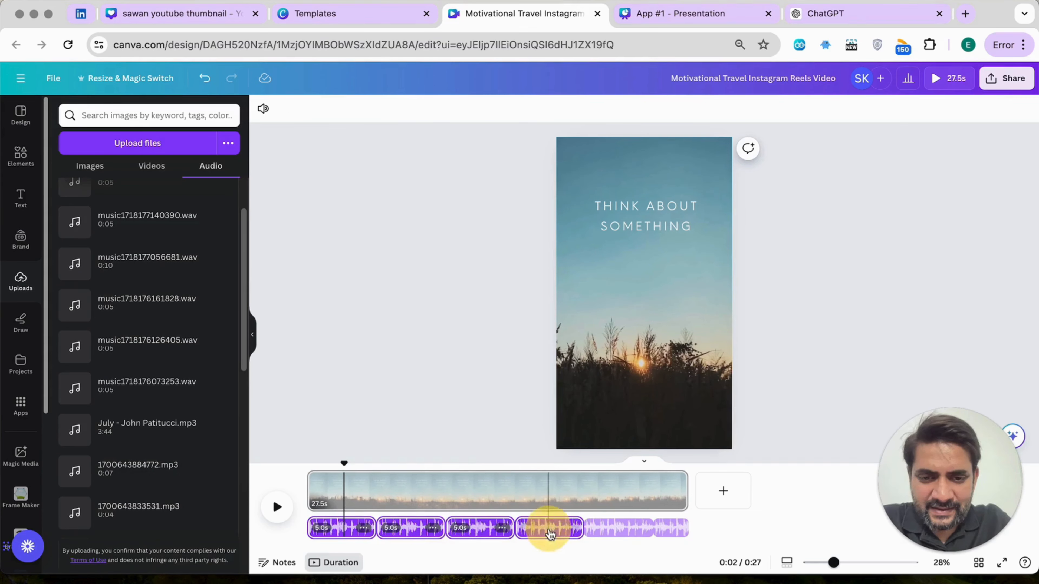
pyautogui.keyDown('shift'); pyautogui.click(610, 529); pyautogui.keyUp('shift')
pyautogui.keyDown('shift'); pyautogui.click(665, 527); pyautogui.keyUp('shift')
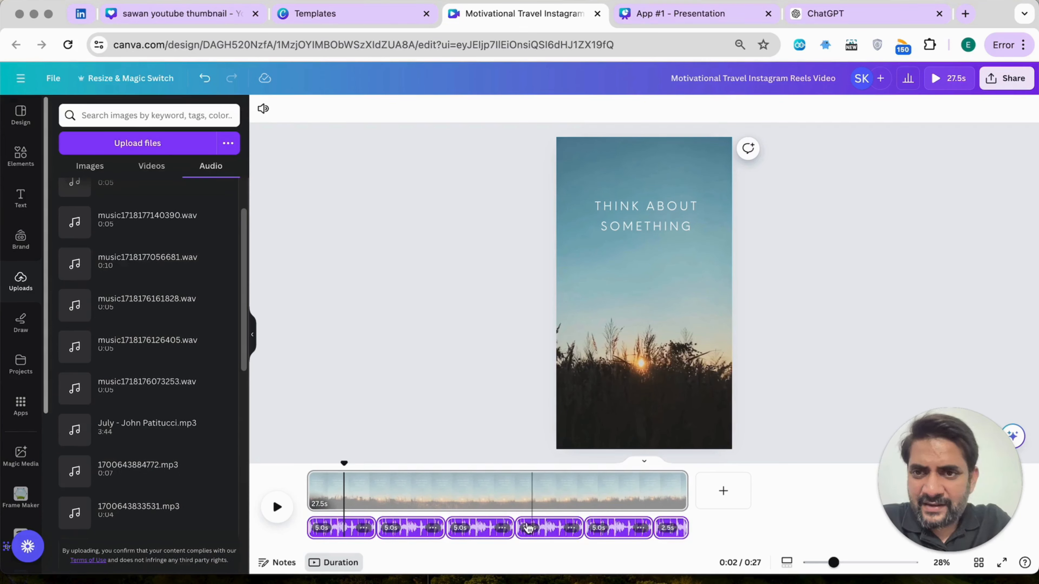
pyautogui.rightClick(466, 528)
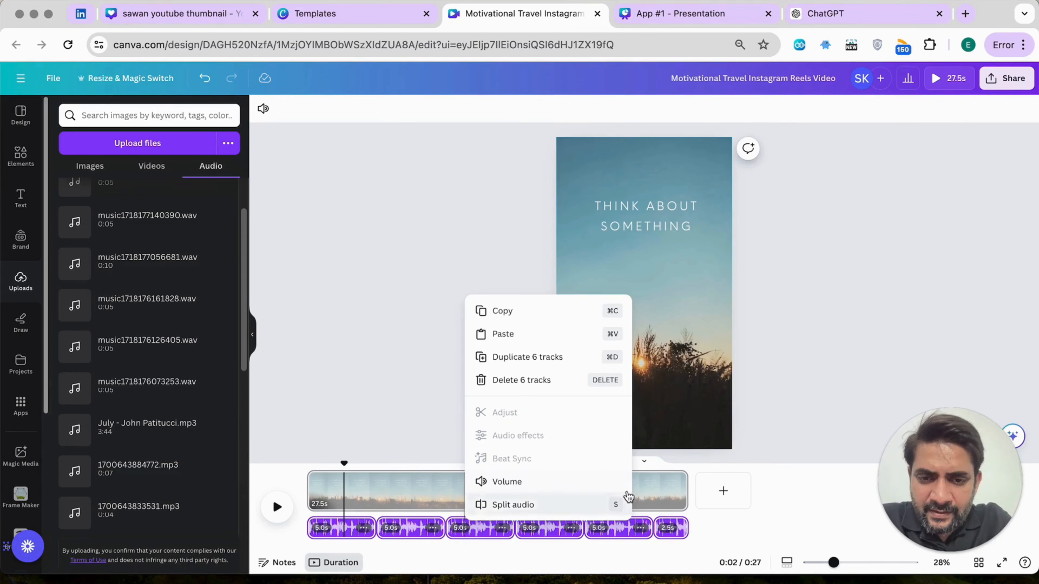
pyautogui.click(540, 493)
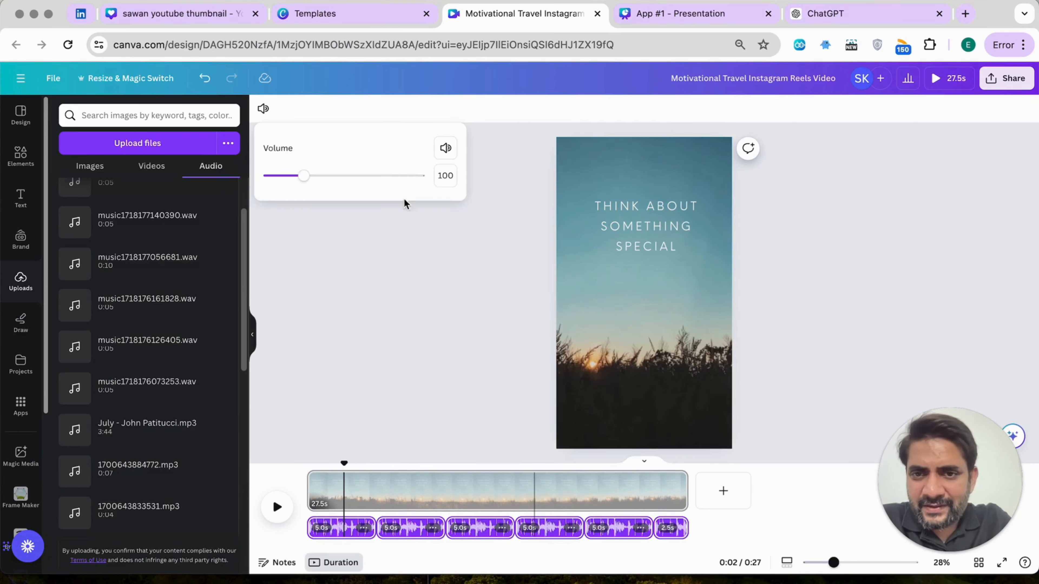
pyautogui.moveTo(312, 178); pyautogui.dragTo(289, 181)
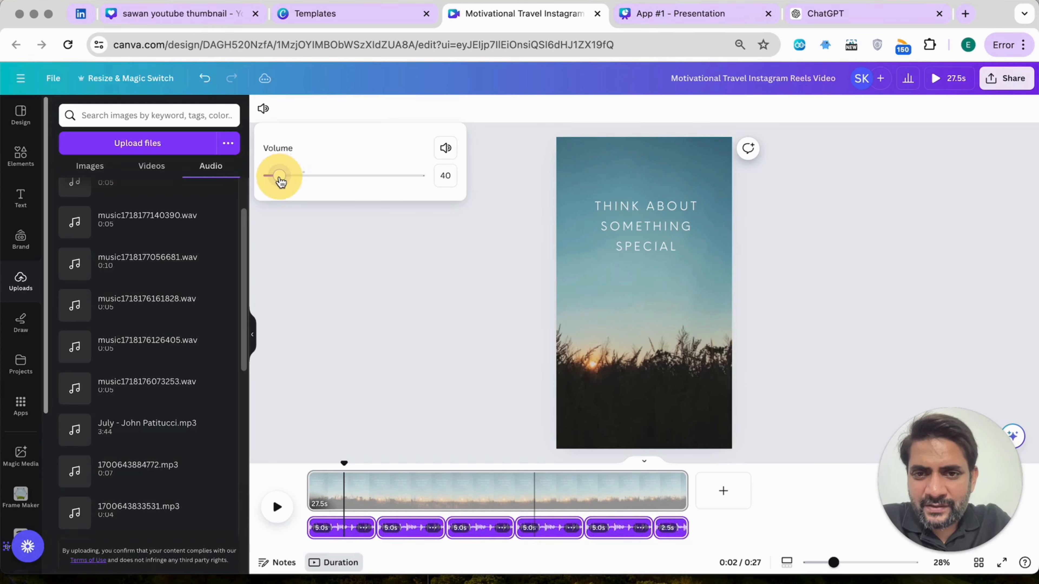
# Replay the reel from the beginning to check the music level, and view the options for the selected clips
pyautogui.moveTo(343, 461); pyautogui.dragTo(309, 456)
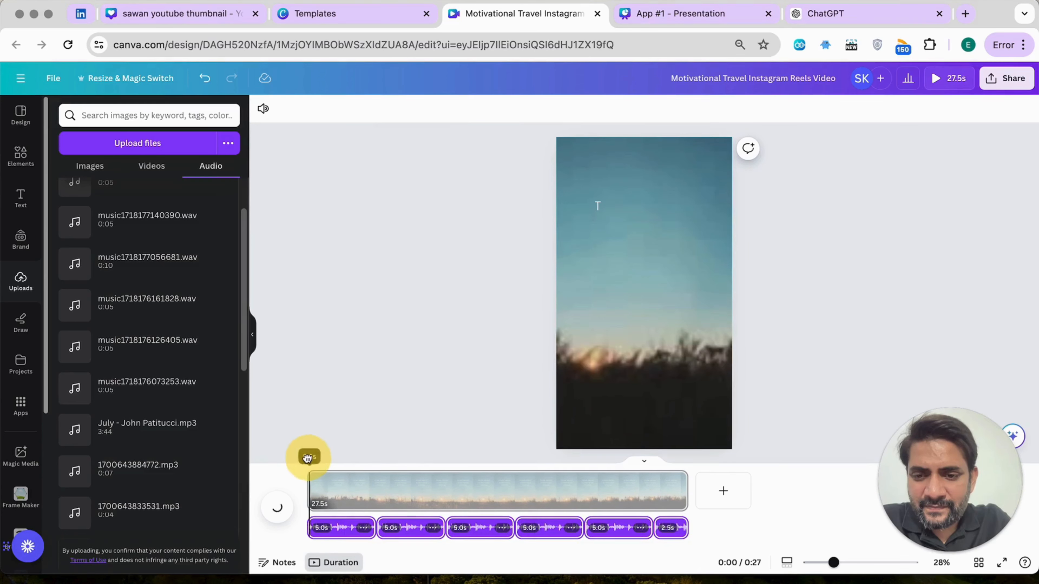
pyautogui.click(277, 508)
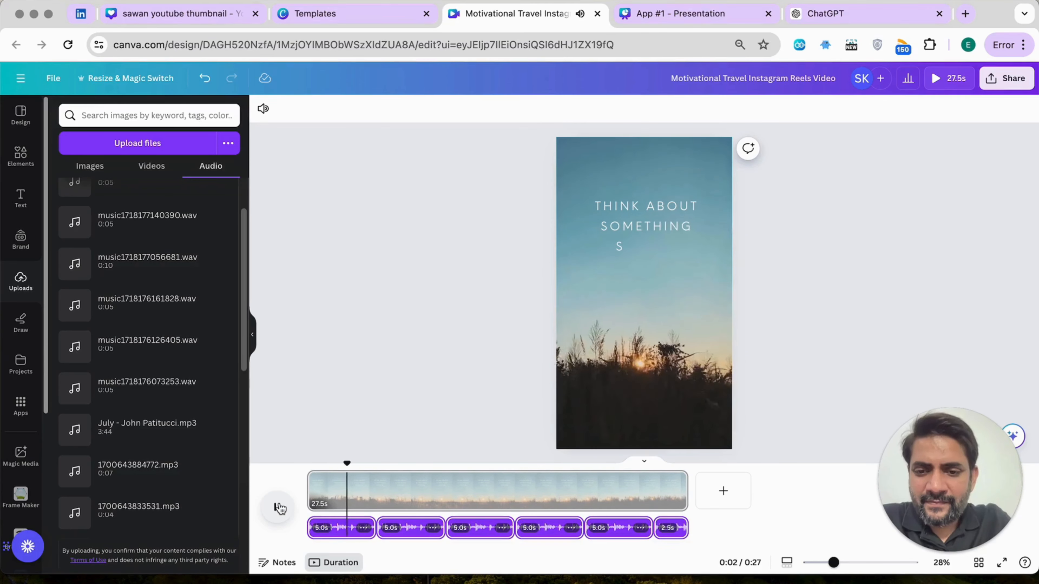
pyautogui.click(366, 529)
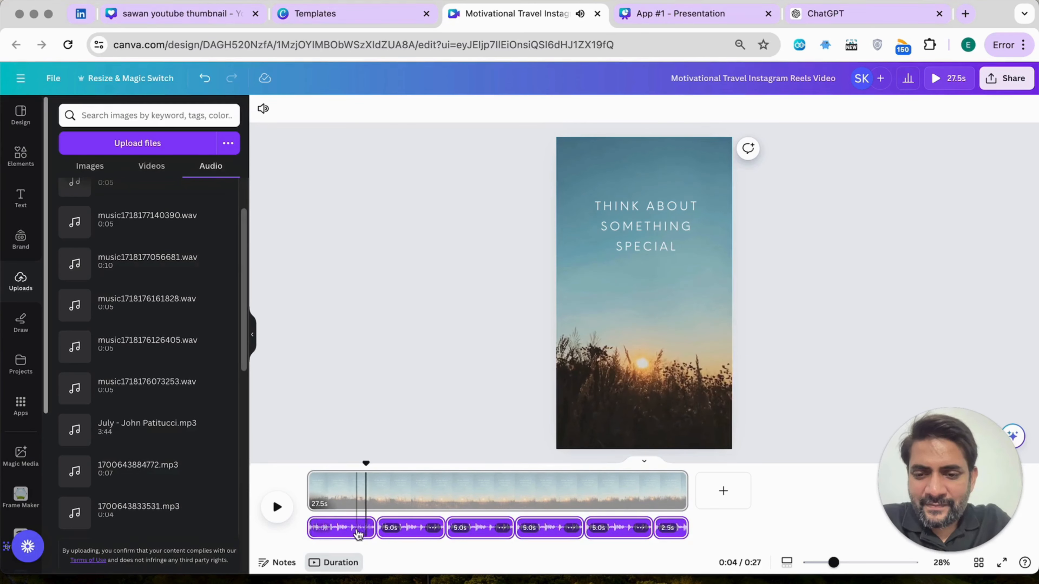
pyautogui.rightClick(363, 532)
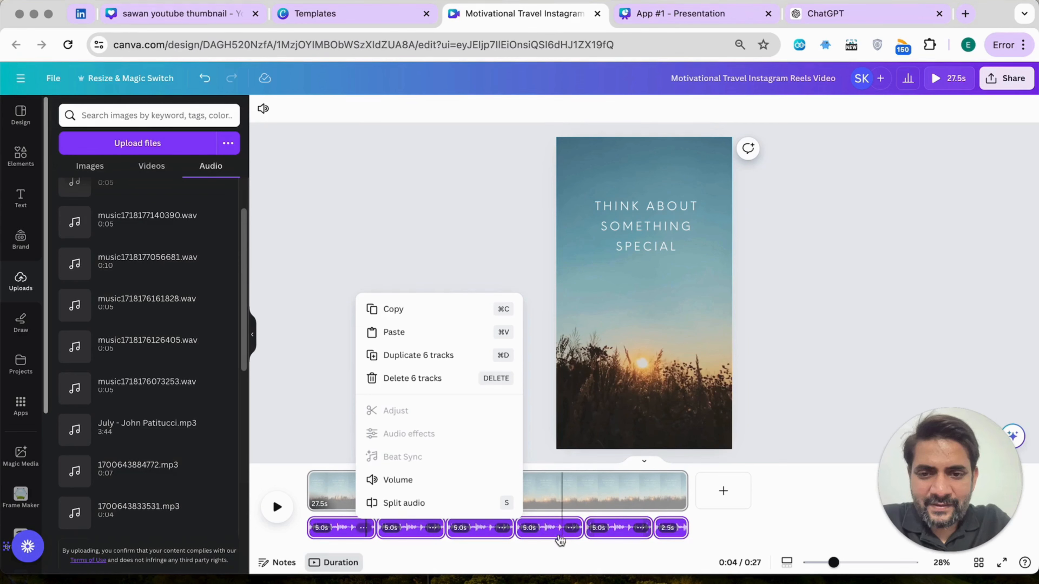
pyautogui.click(543, 537)
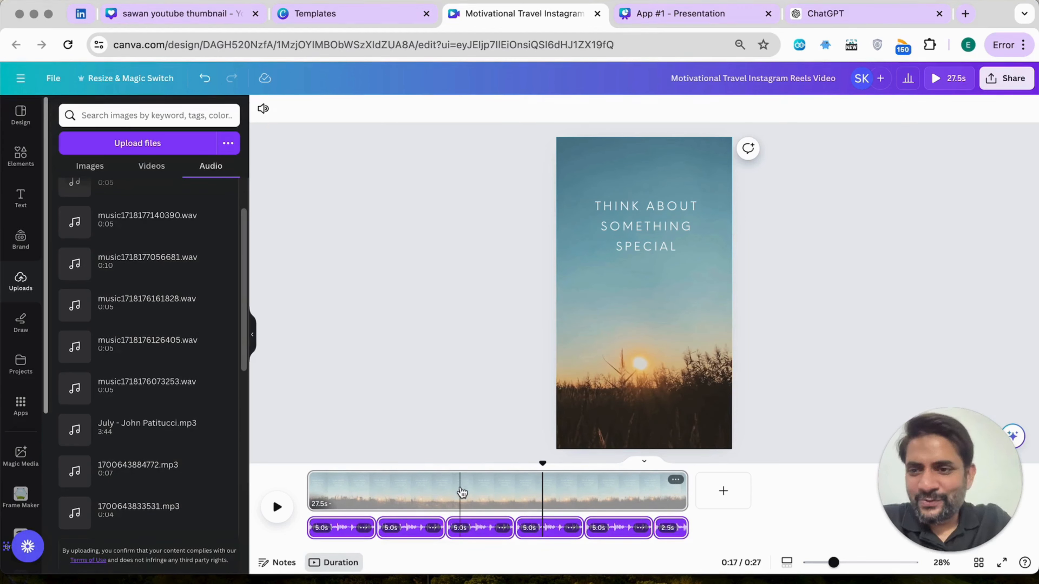
# Search the Canva apps for "melodymuse", open MelodyMuse's music generation form, and select the video clip near 0:01
pyautogui.click(20, 404)
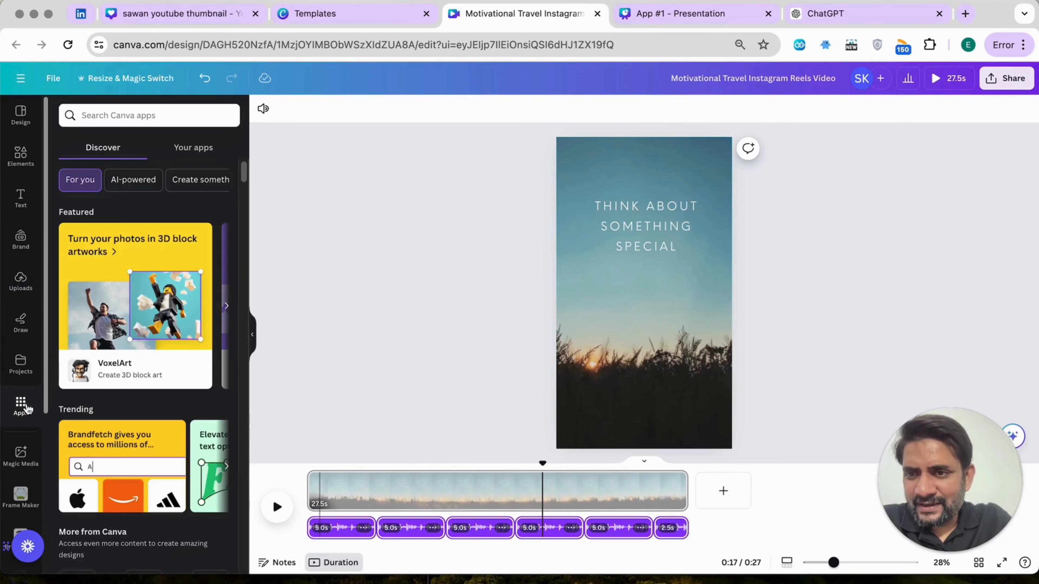
pyautogui.write('mel')
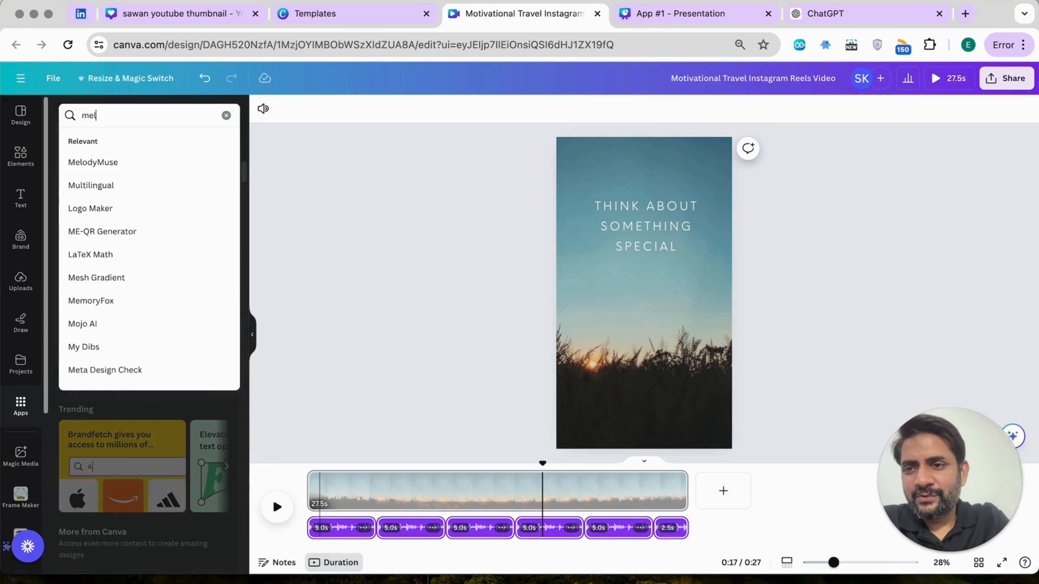
pyautogui.write('odymuse')
pyautogui.press('Return')
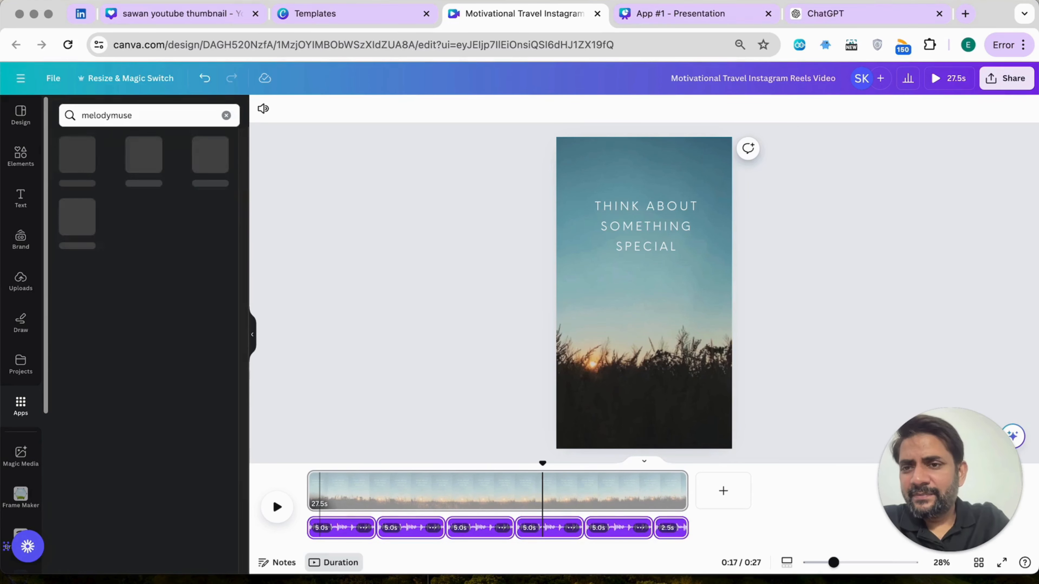
pyautogui.click(82, 154)
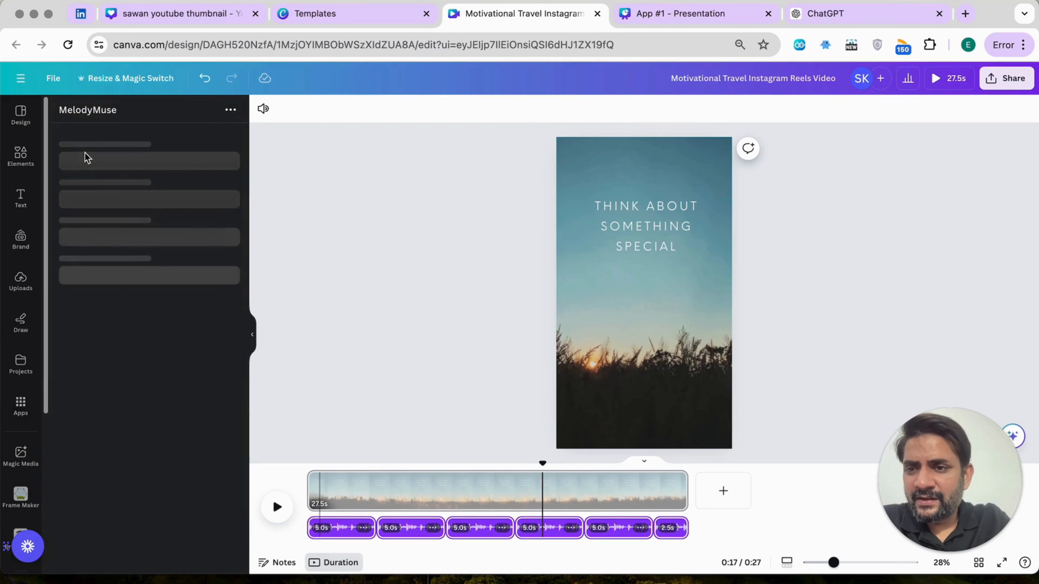
pyautogui.click(81, 190)
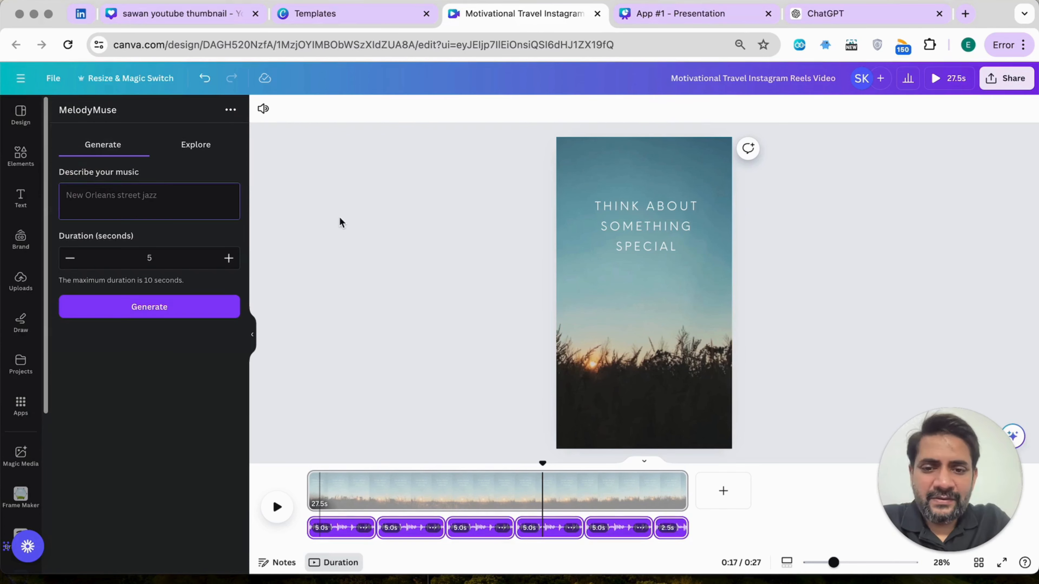
pyautogui.click(323, 485)
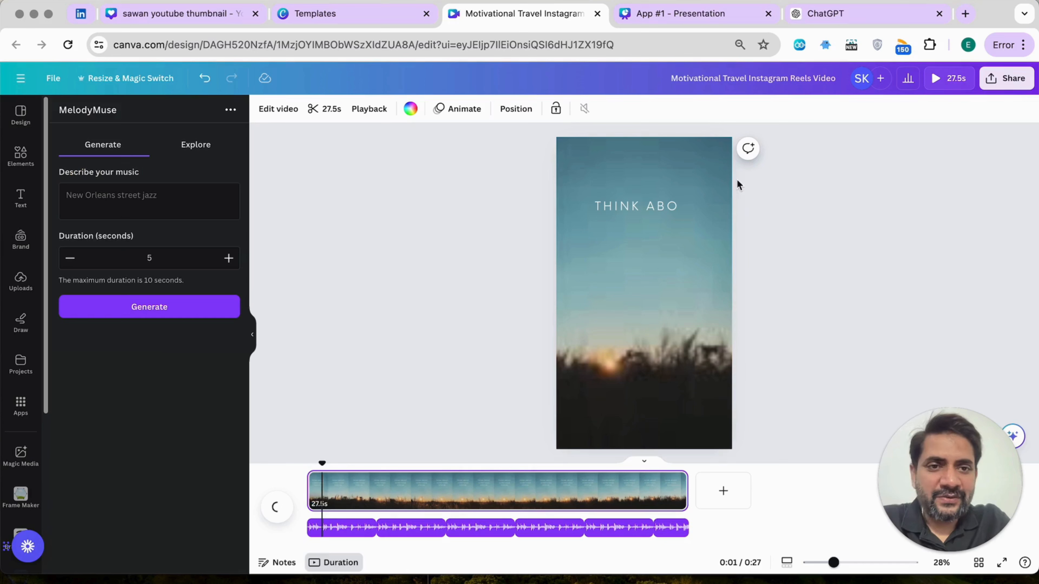
# Search MelodyMuse's existing music for "motivational" and look through the listed tracks down to the recently generated music
pyautogui.click(196, 146)
pyautogui.click(160, 181)
pyautogui.write('moti')
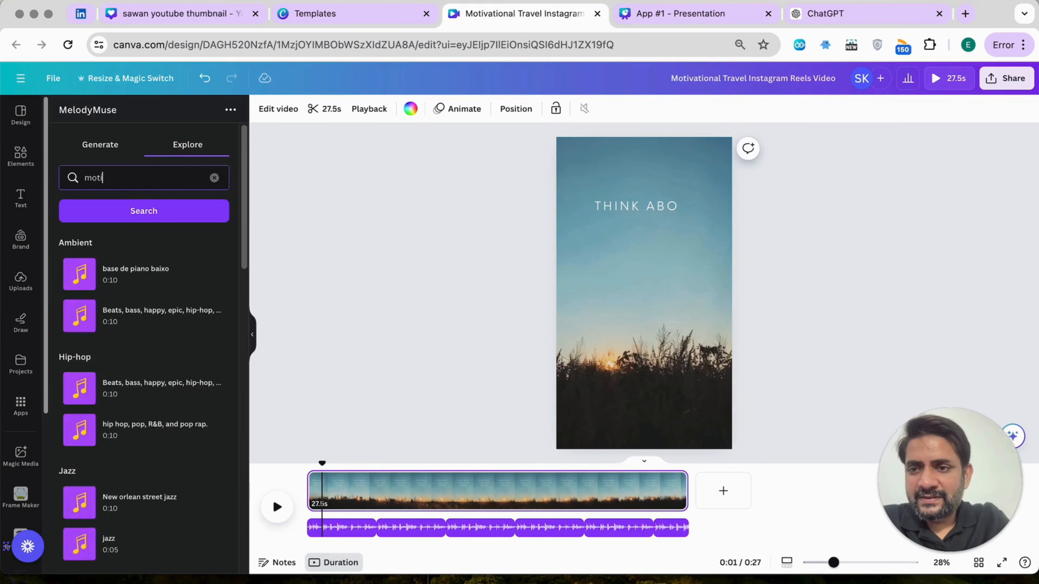
pyautogui.write('v')
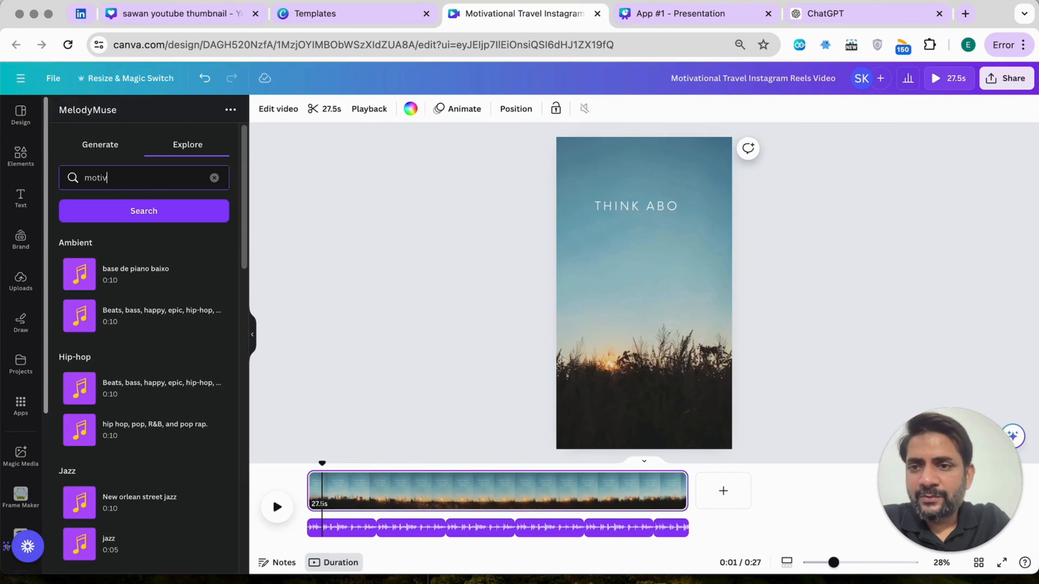
pyautogui.write('ational')
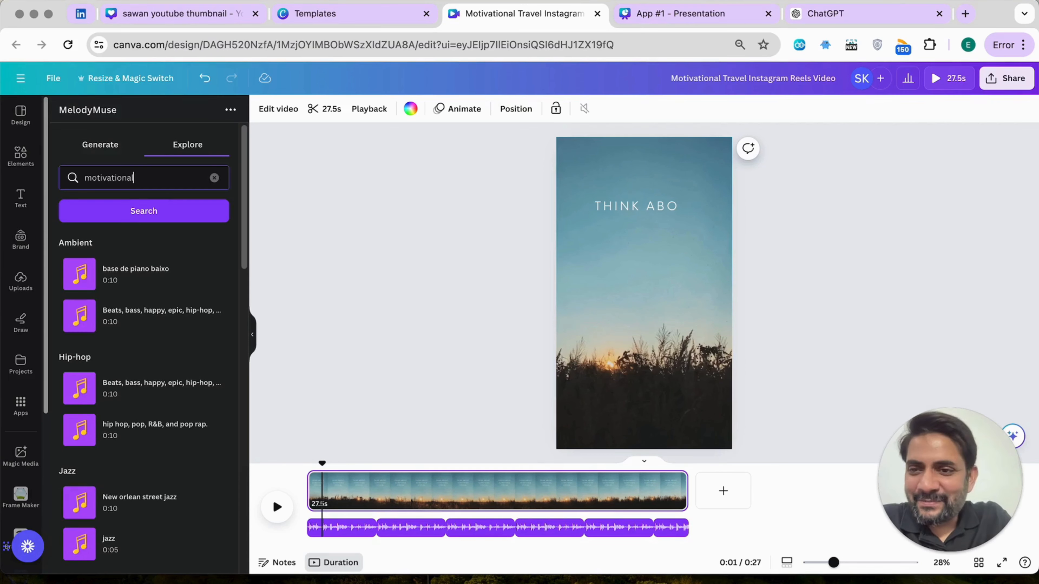
pyautogui.click(146, 210)
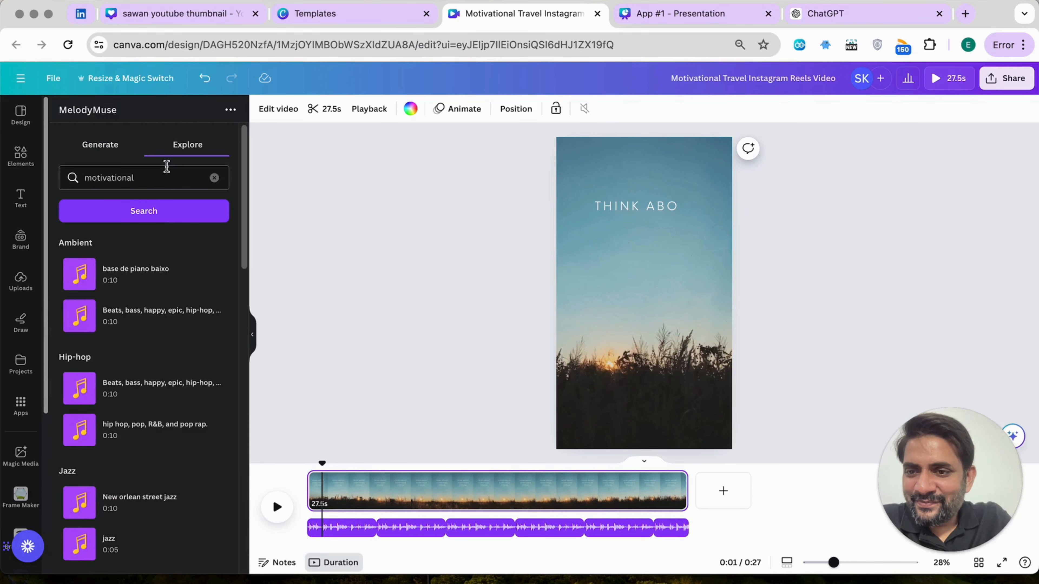
pyautogui.scroll(-6, 118, 337)
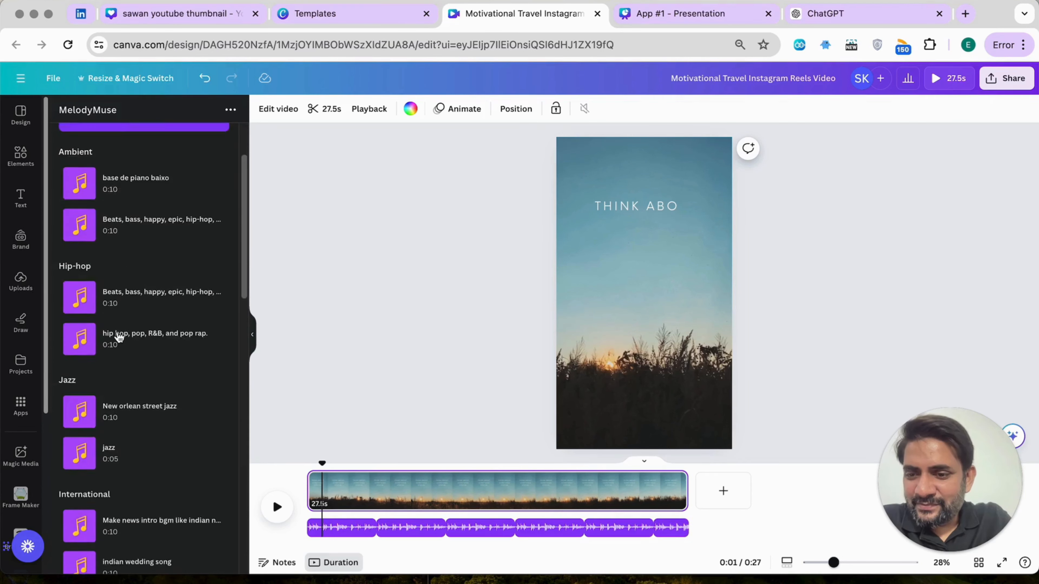
pyautogui.scroll(-3, 119, 337)
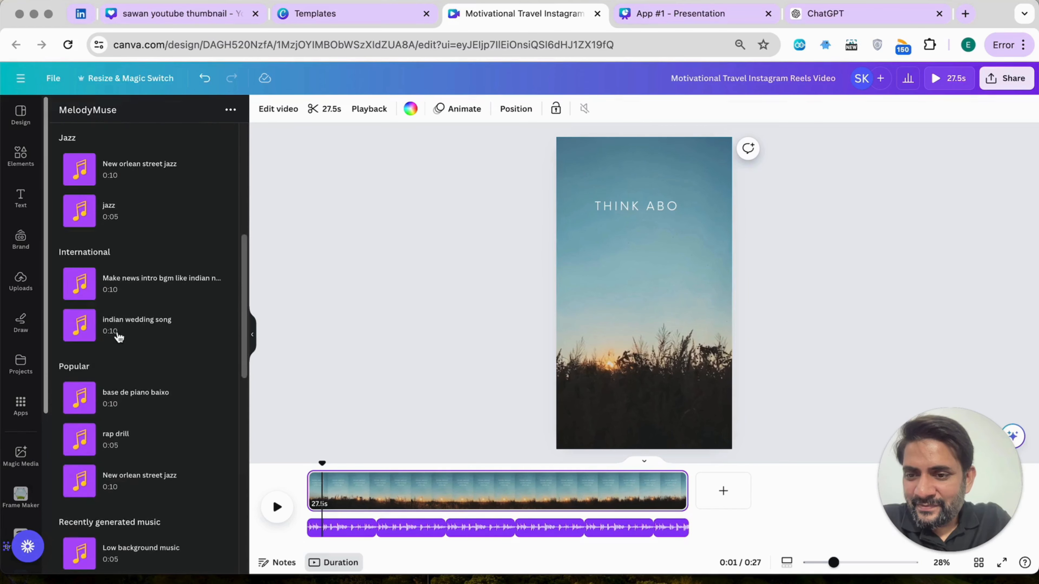
pyautogui.scroll(-2, 118, 337)
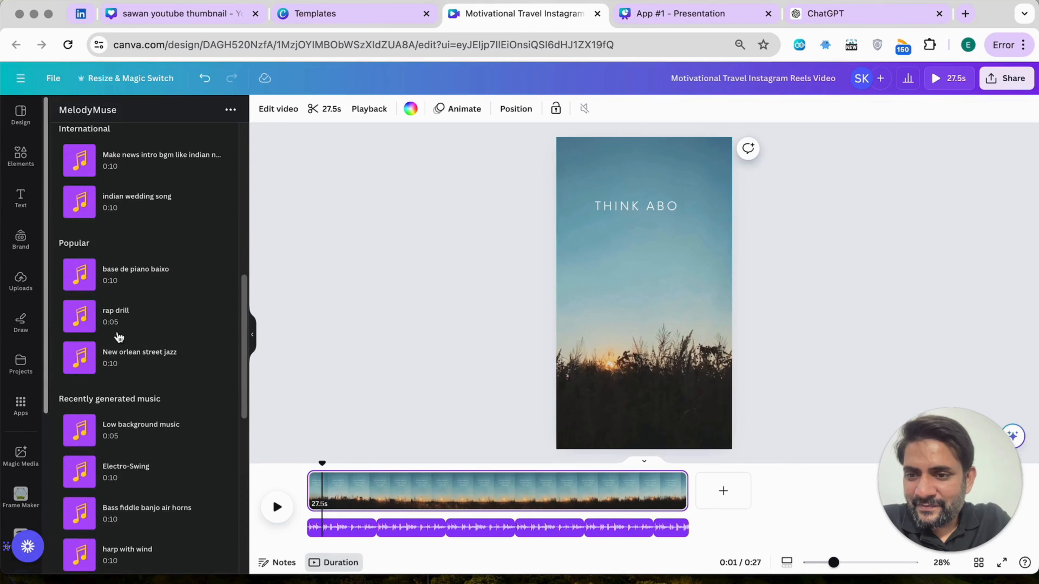
pyautogui.scroll(-2, 118, 337)
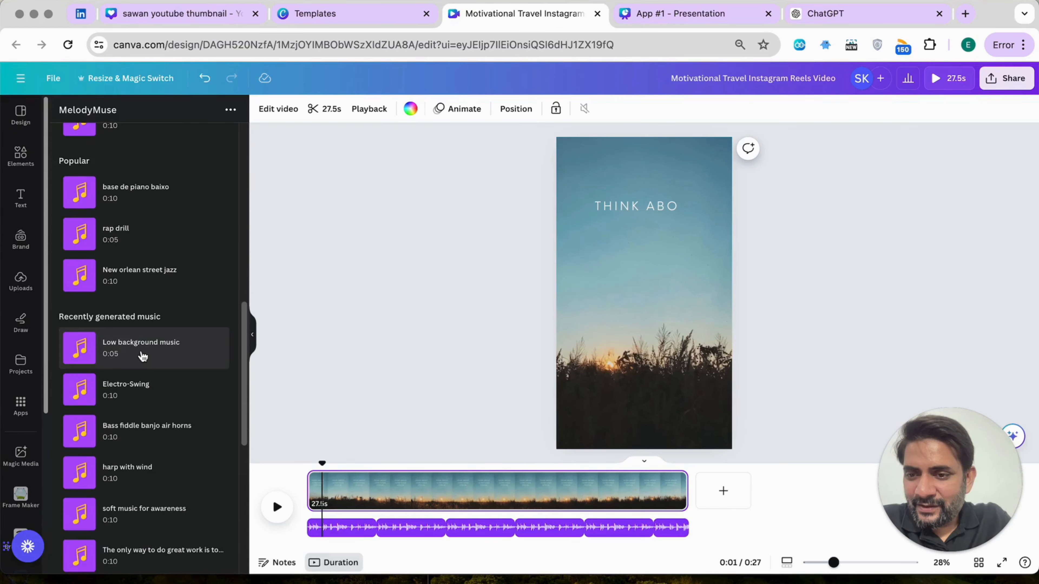
# Delete all six existing music clips from the reel's timeline
pyautogui.moveTo(702, 527); pyautogui.dragTo(495, 537)
pyautogui.click(475, 530)
pyautogui.press('Delete')
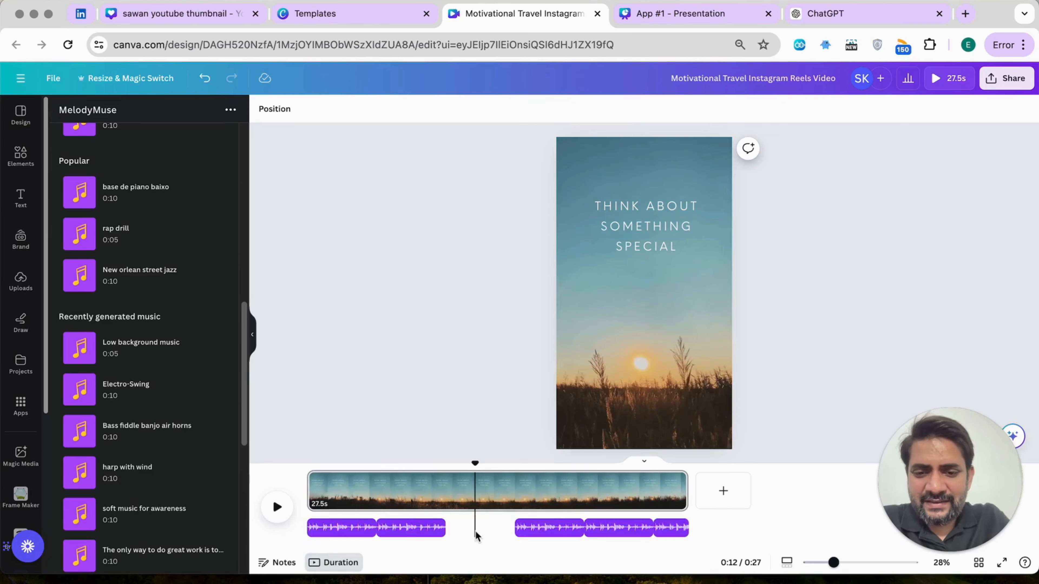
pyautogui.click(405, 531)
pyautogui.press('Delete')
pyautogui.click(541, 528)
pyautogui.press('Delete')
pyautogui.click(603, 526)
pyautogui.press('Delete')
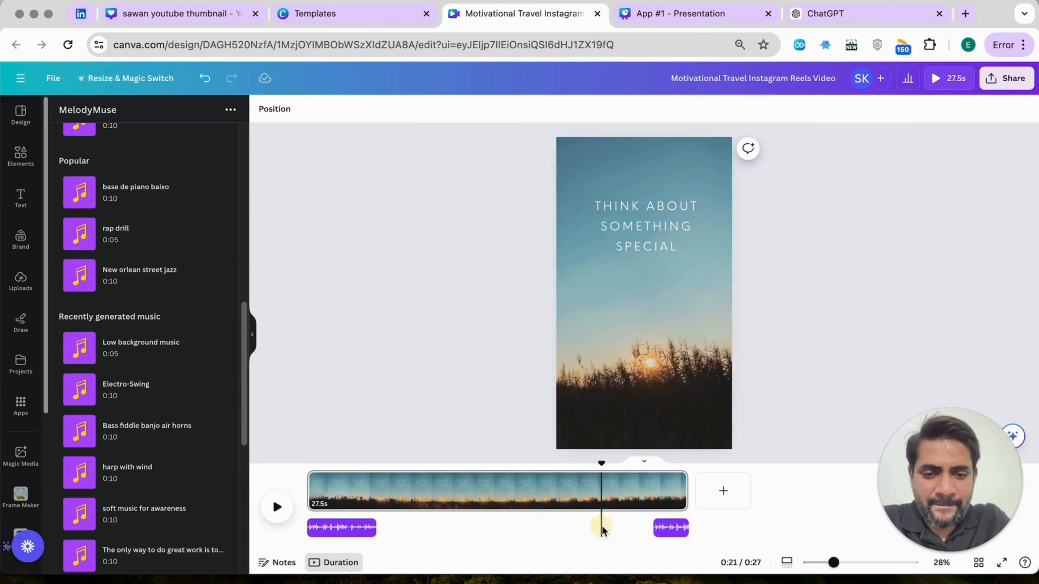
pyautogui.click(666, 528)
pyautogui.press('Delete')
pyautogui.click(347, 528)
pyautogui.press('Delete')
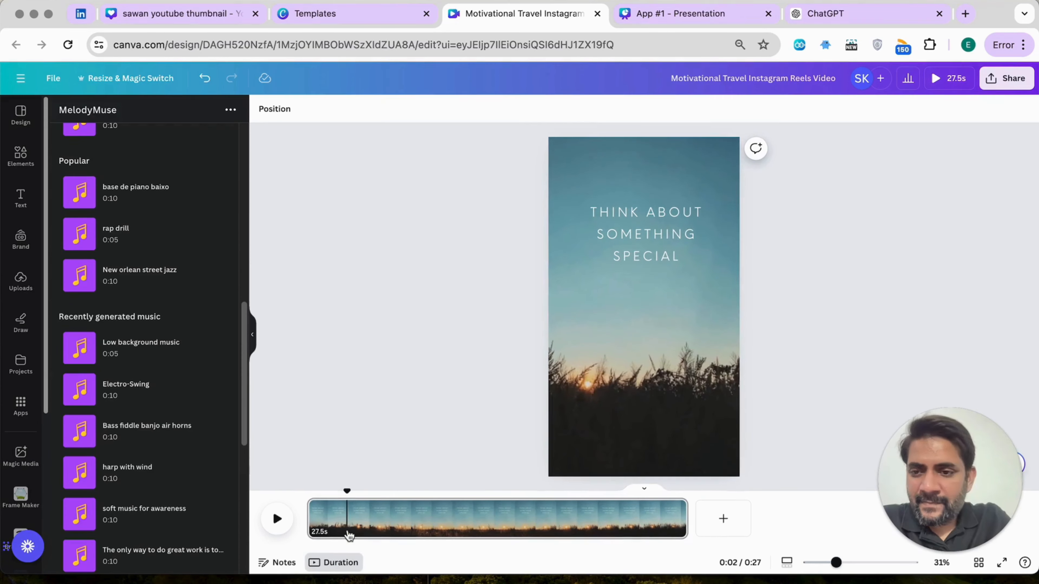
# Add the recently generated "Low background music" track to the reel and play it from the beginning
pyautogui.click(131, 346)
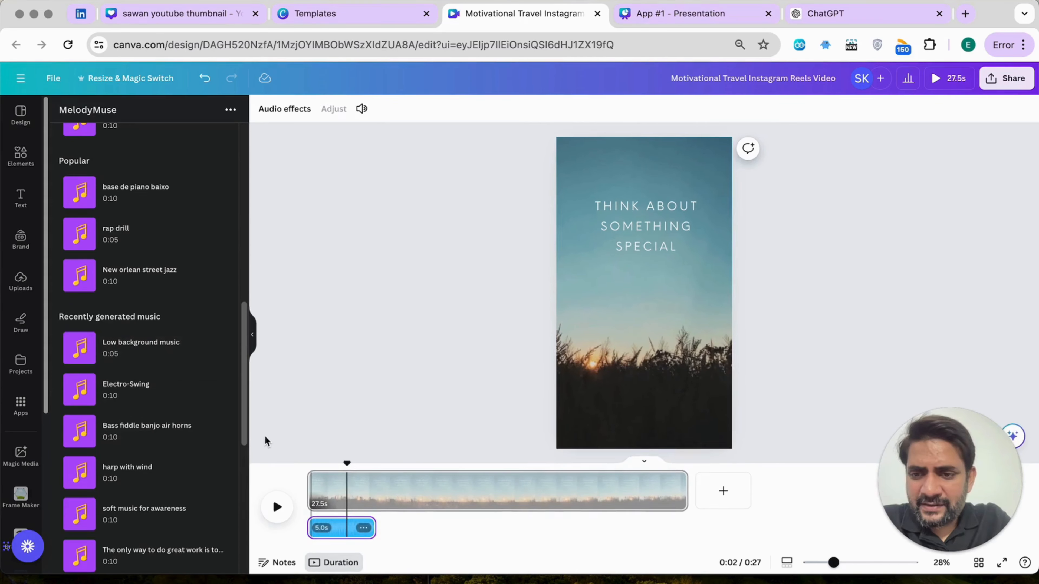
pyautogui.moveTo(348, 465); pyautogui.dragTo(309, 460)
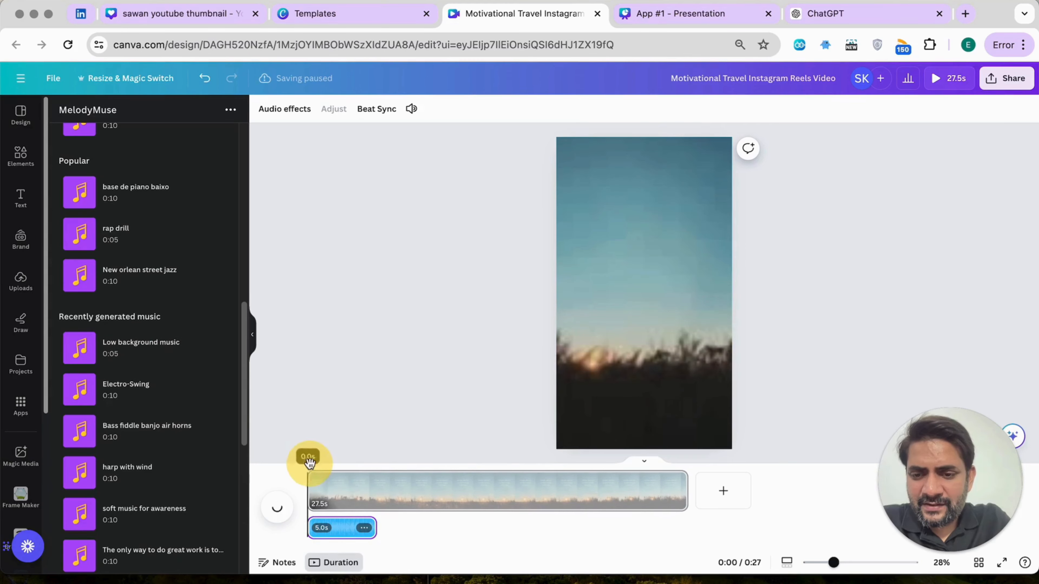
pyautogui.click(277, 507)
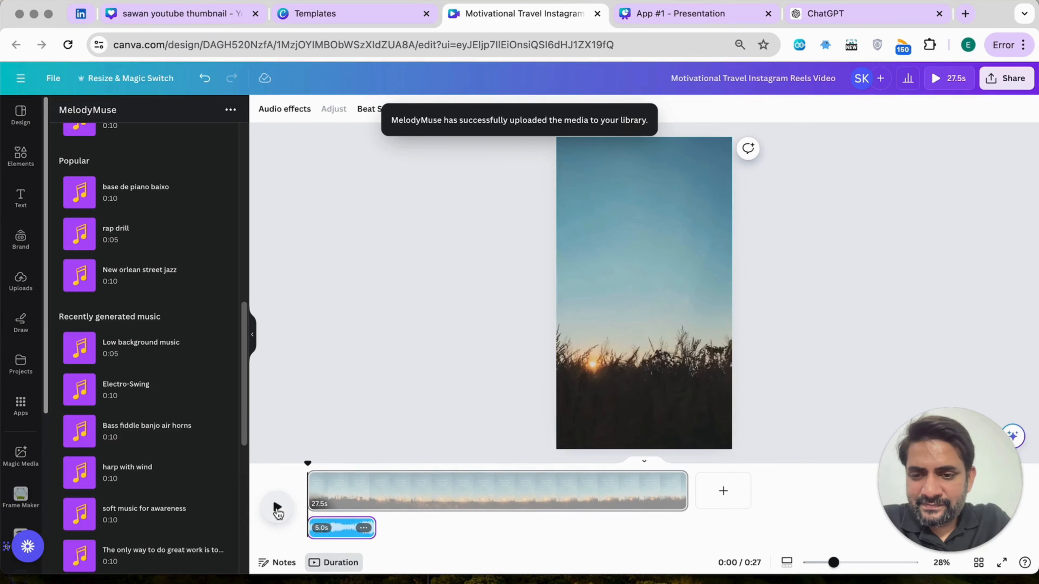
pyautogui.click(277, 508)
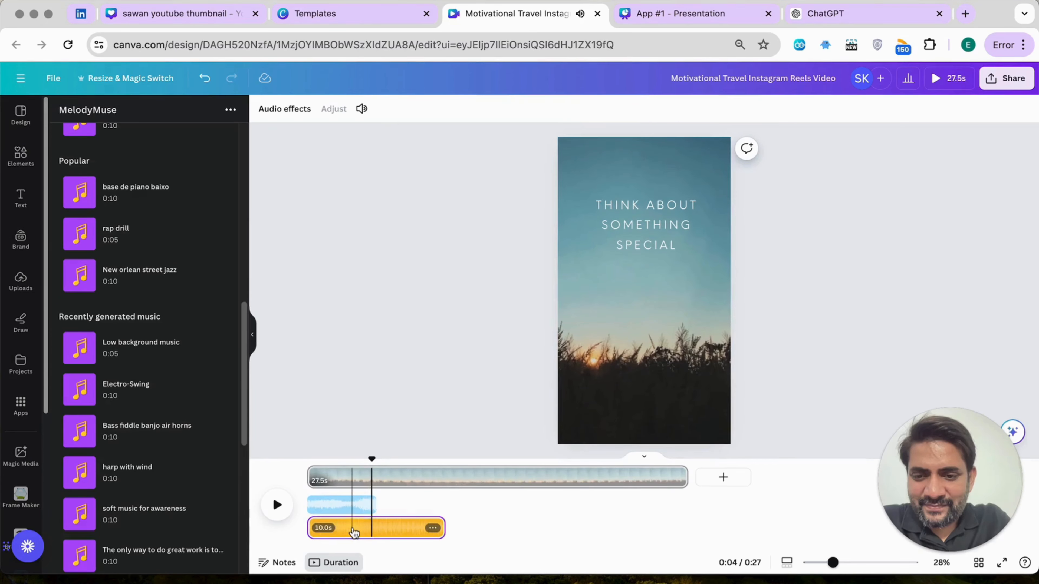
# Preview the 10-second music clip after the 5-second one, and replace the 5-second clip with it at the start of the timeline
pyautogui.moveTo(354, 532); pyautogui.dragTo(424, 531)
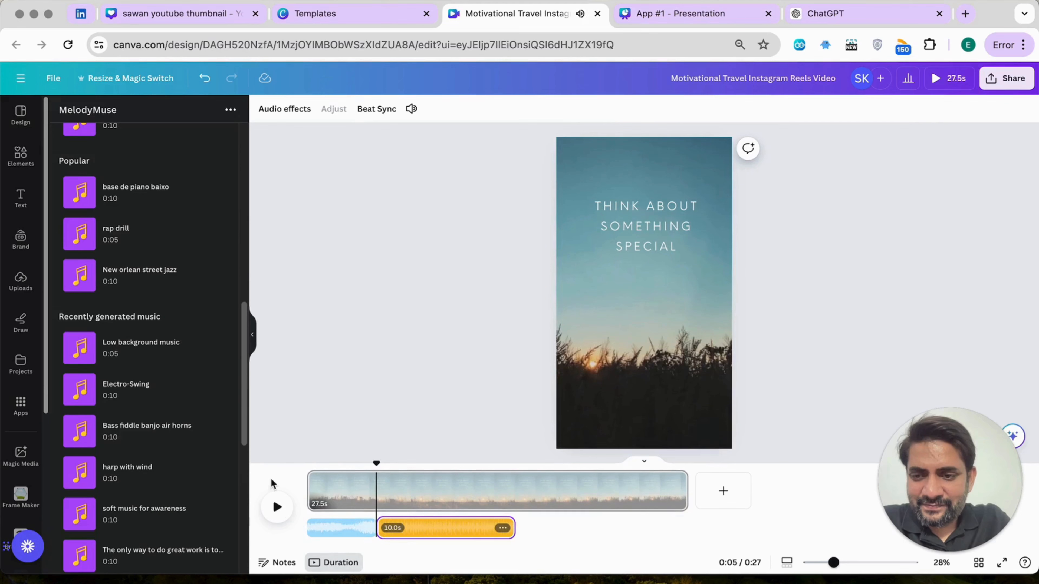
pyautogui.click(277, 507)
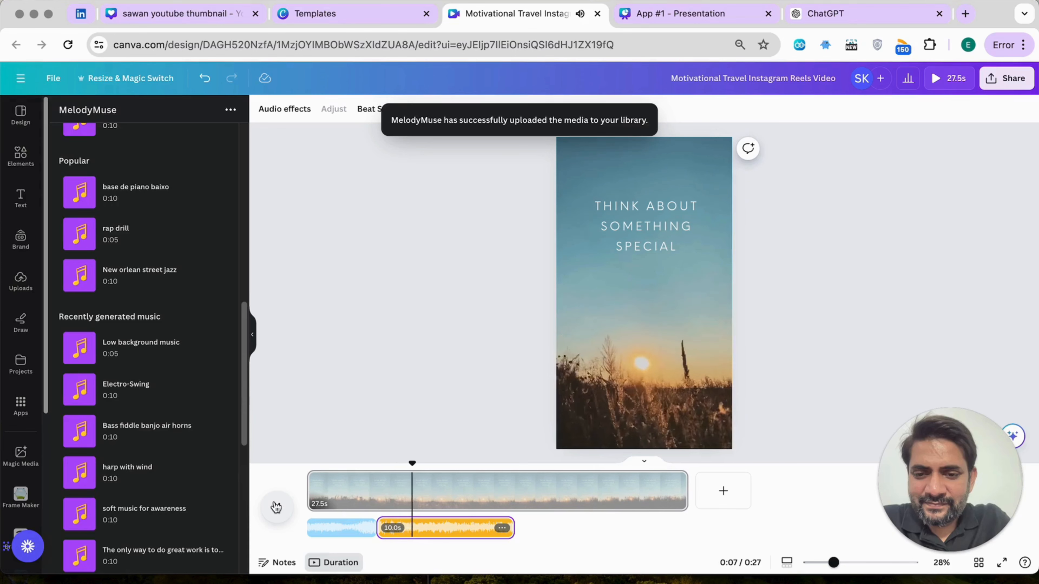
pyautogui.click(331, 530)
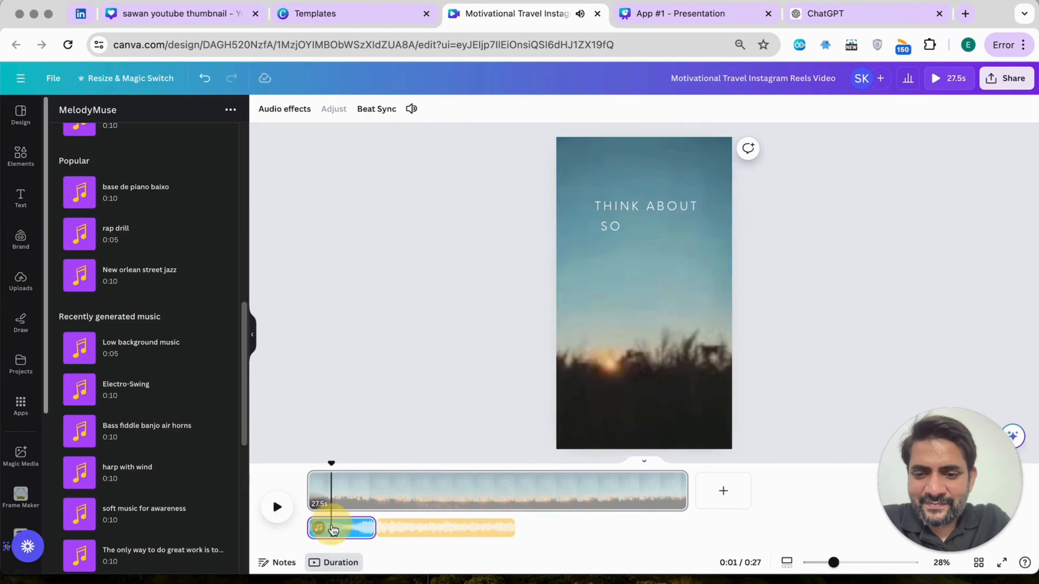
pyautogui.moveTo(419, 532); pyautogui.dragTo(354, 537)
# View the fade in and fade out audio effects of the 10-second music clip, and reselect the clip
pyautogui.click(433, 528)
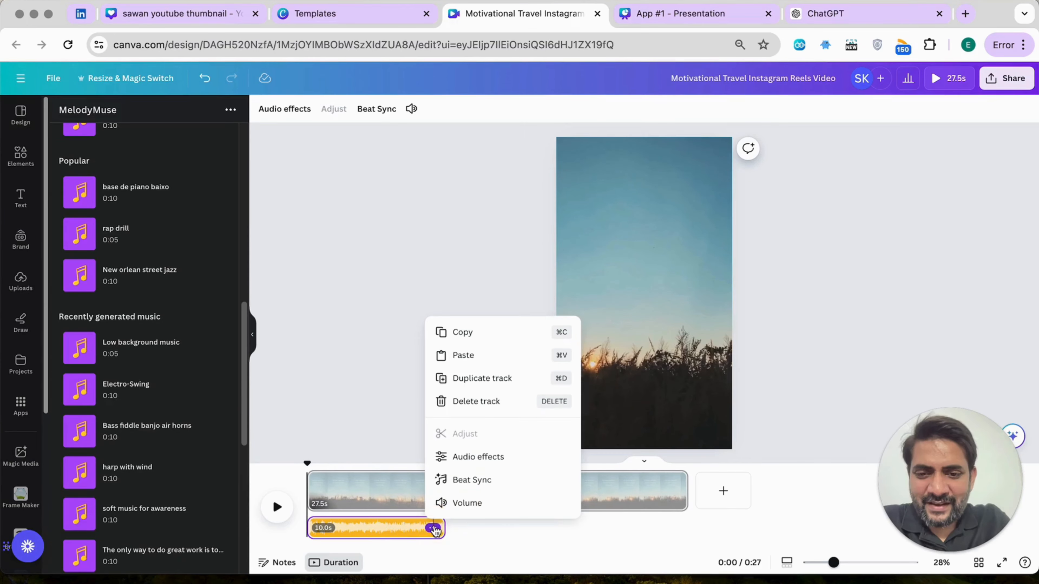
pyautogui.click(470, 458)
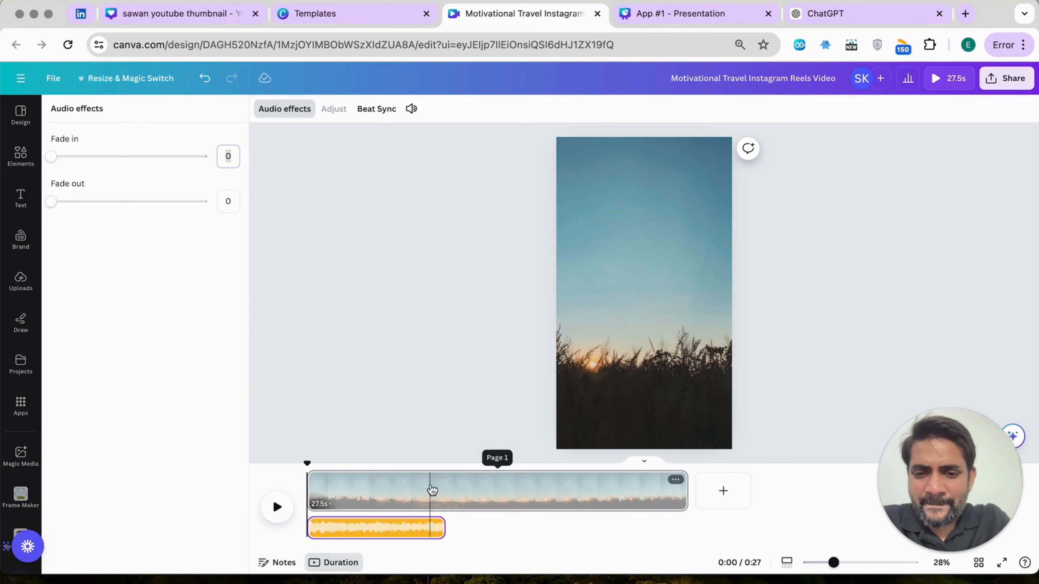
pyautogui.click(417, 529)
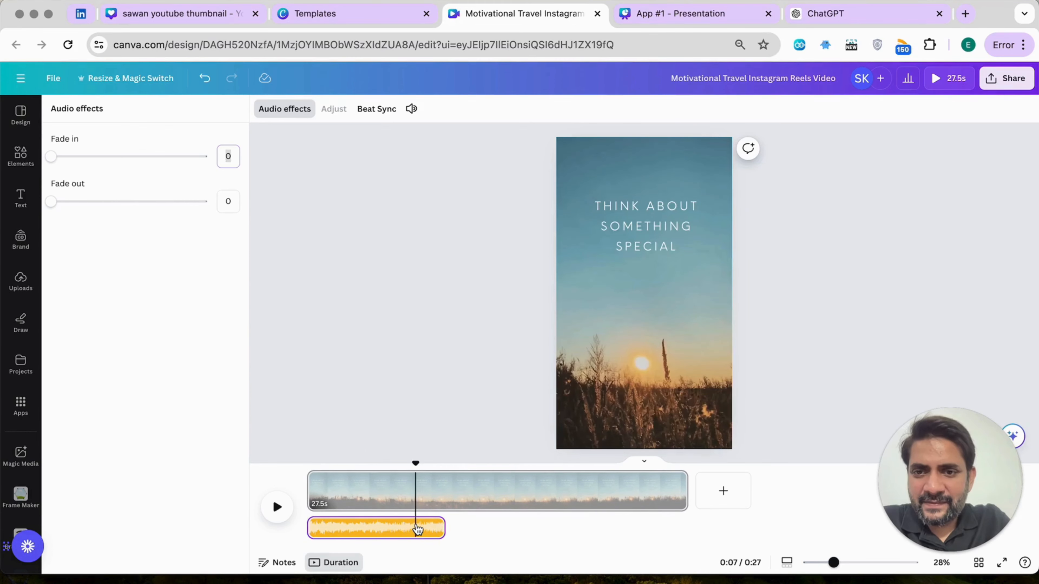
pyautogui.click(482, 526)
pyautogui.click(424, 531)
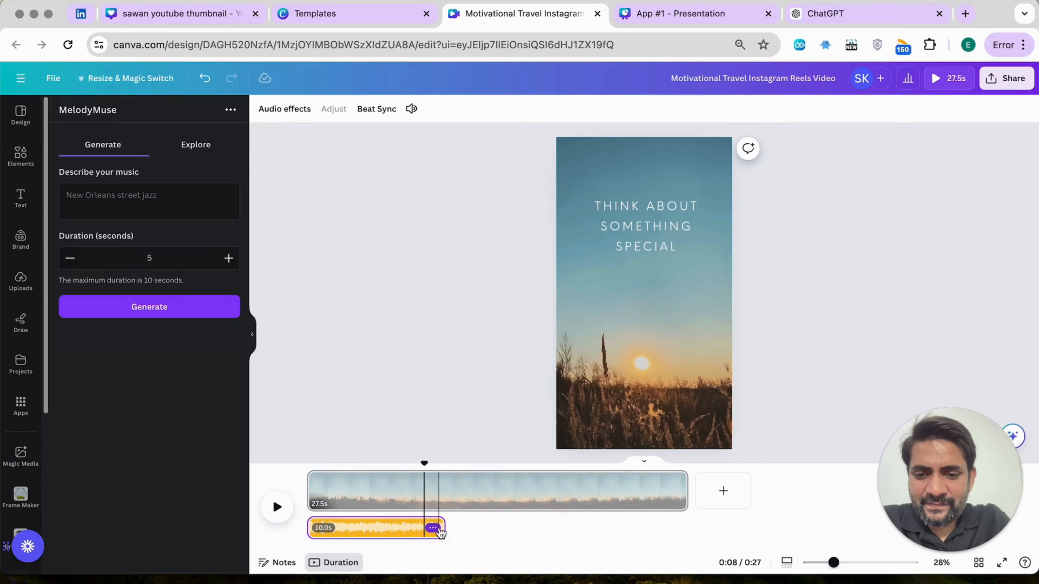
# Turn on Beat Sync's Sync now option for the 10-second music clip and try to duplicate the track
pyautogui.click(435, 529)
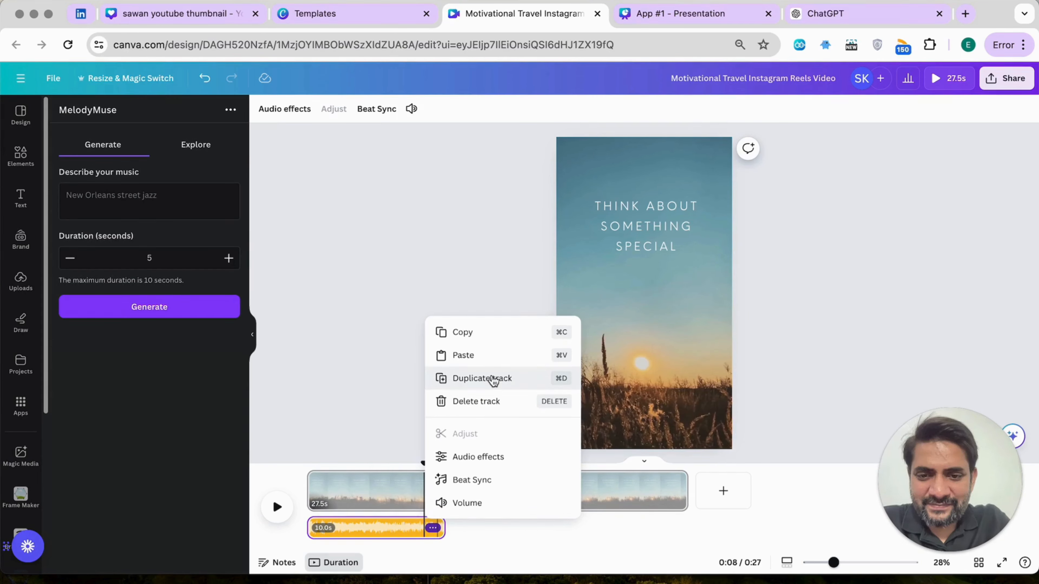
pyautogui.click(473, 480)
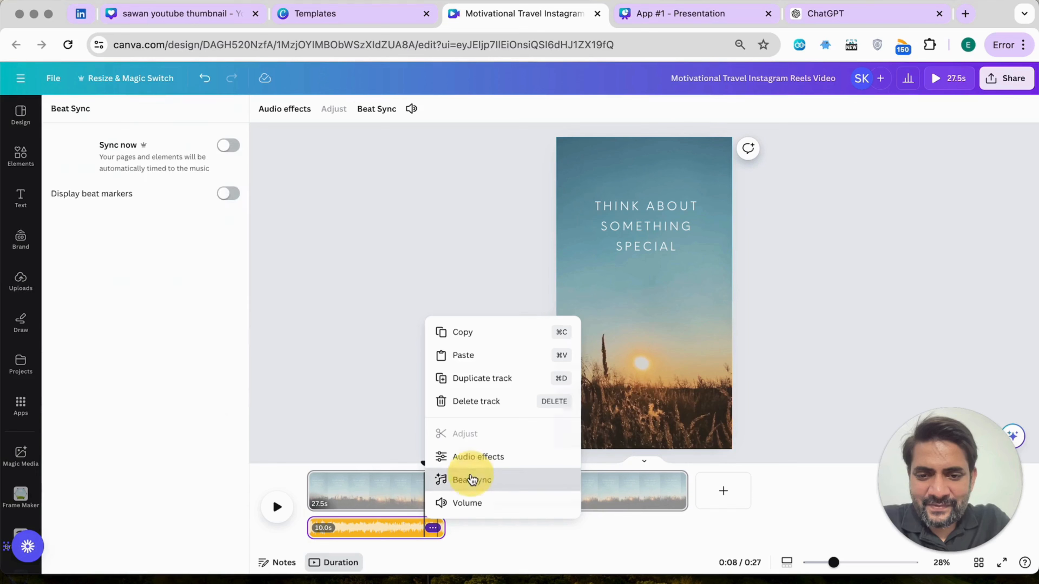
pyautogui.click(231, 146)
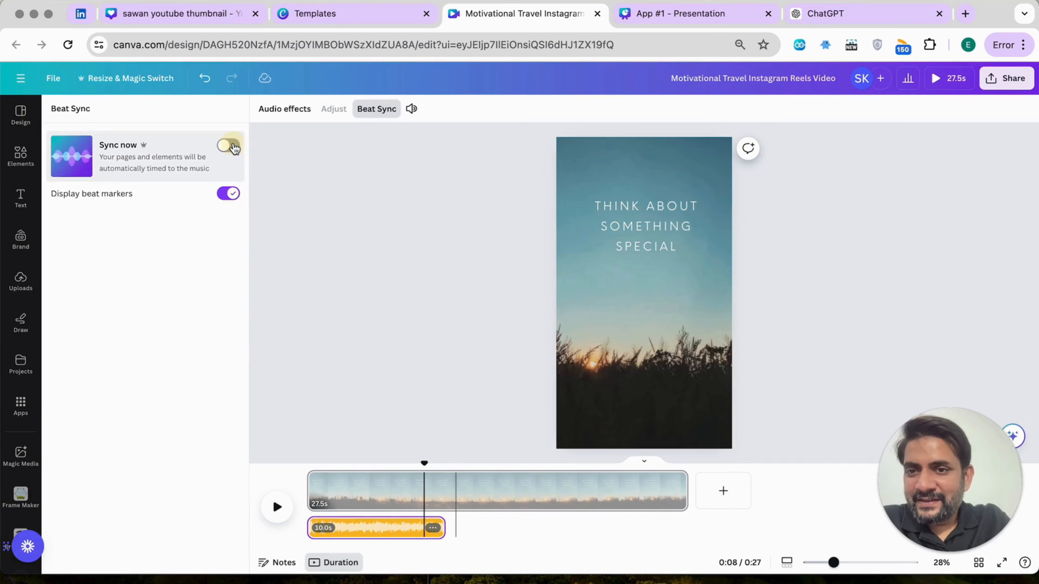
pyautogui.rightClick(435, 530)
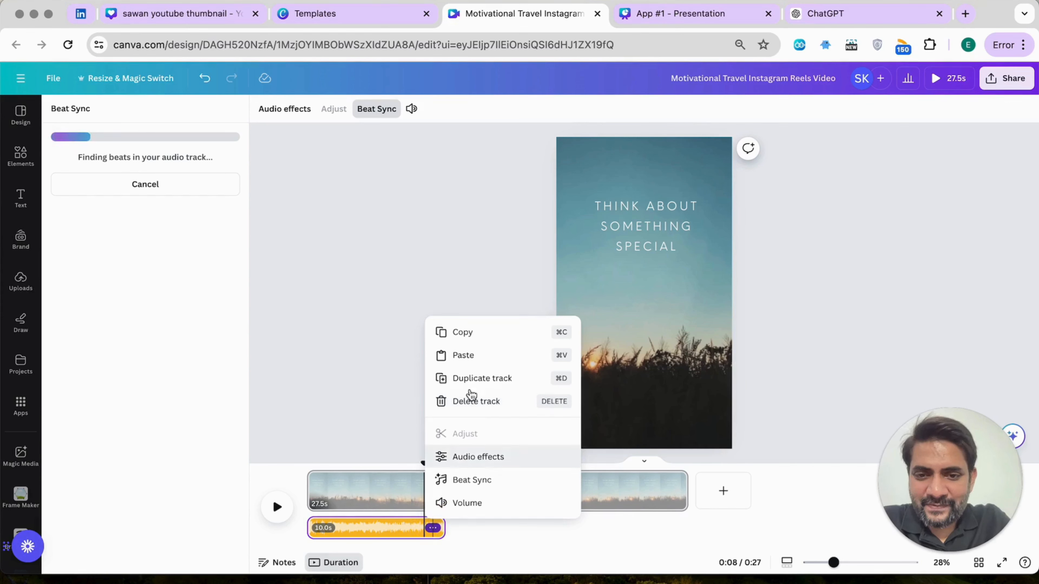
pyautogui.click(477, 381)
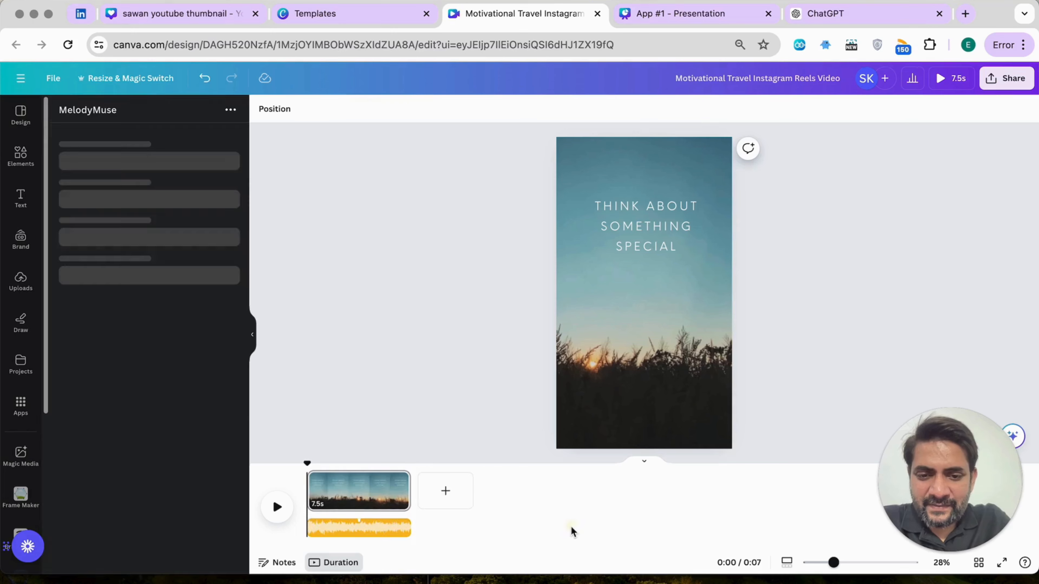
# Play the beat-synced reel with its music from the beginning to the end
pyautogui.click(277, 506)
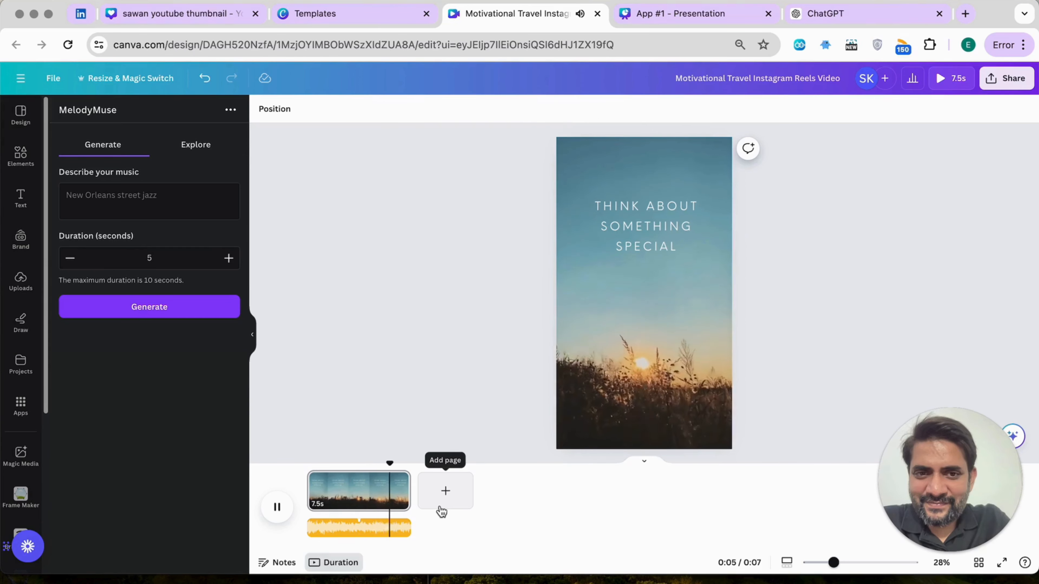
pyautogui.click(293, 508)
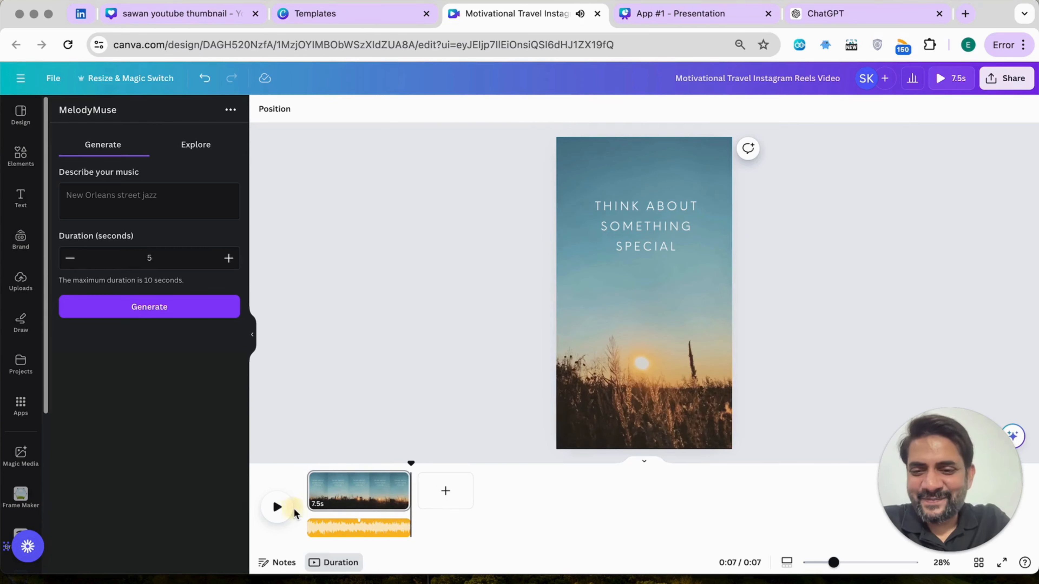